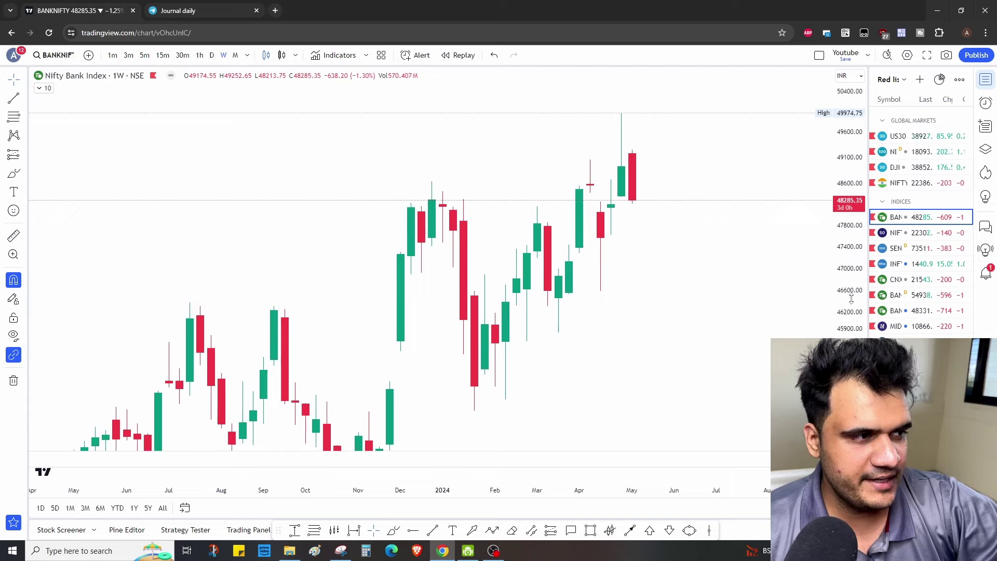
Zoom in on the latest weekly Nifty Bank candles near the 49974.75 high.
{"action": "scroll", "coordinate": [722, 286], "scroll_direction": "up", "scroll_amount": 2}
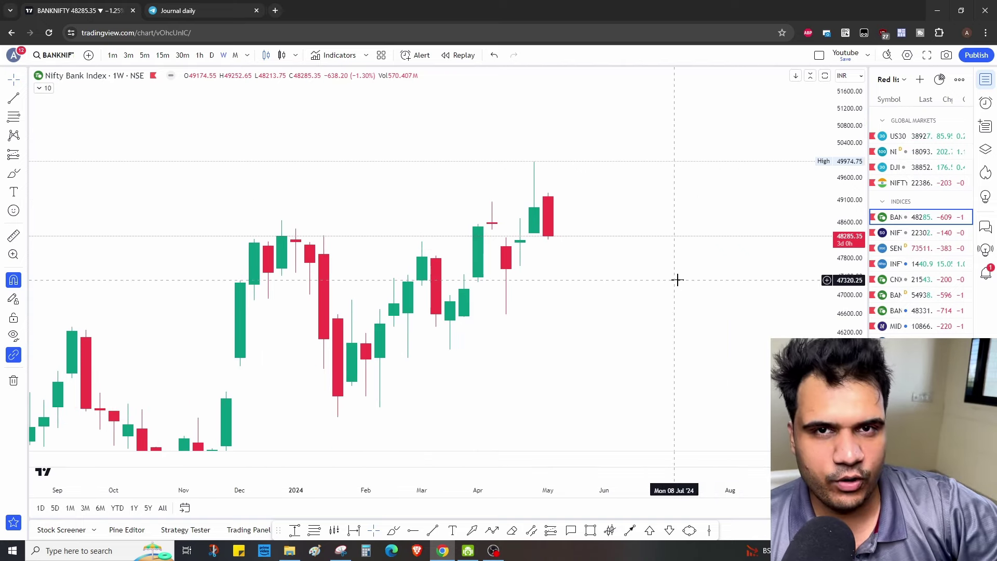
Draw an arrow pointing at the highest weekly candle.
{"action": "left_click", "coordinate": [472, 530]}
{"action": "left_click", "coordinate": [407, 175]}
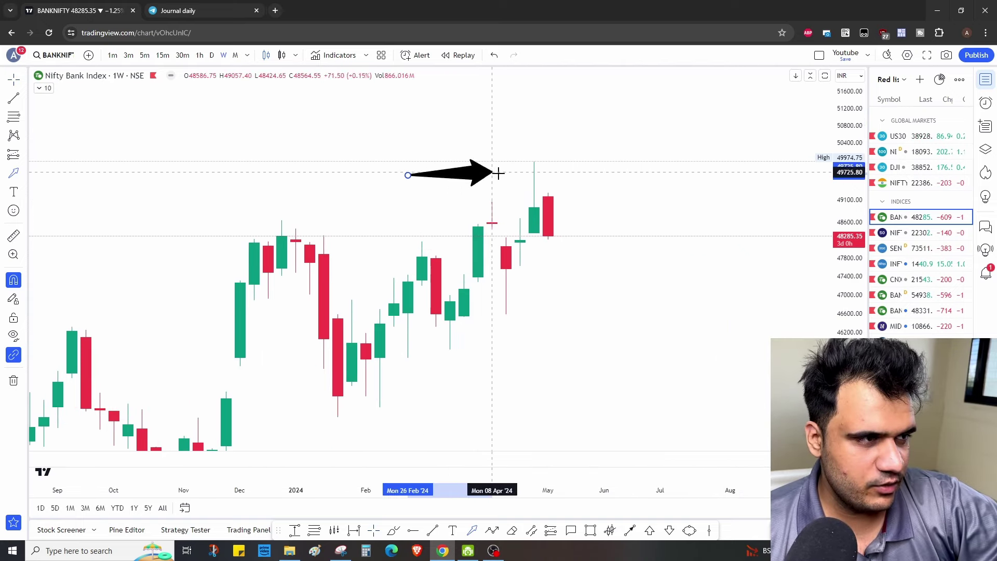
{"action": "left_click", "coordinate": [521, 182]}
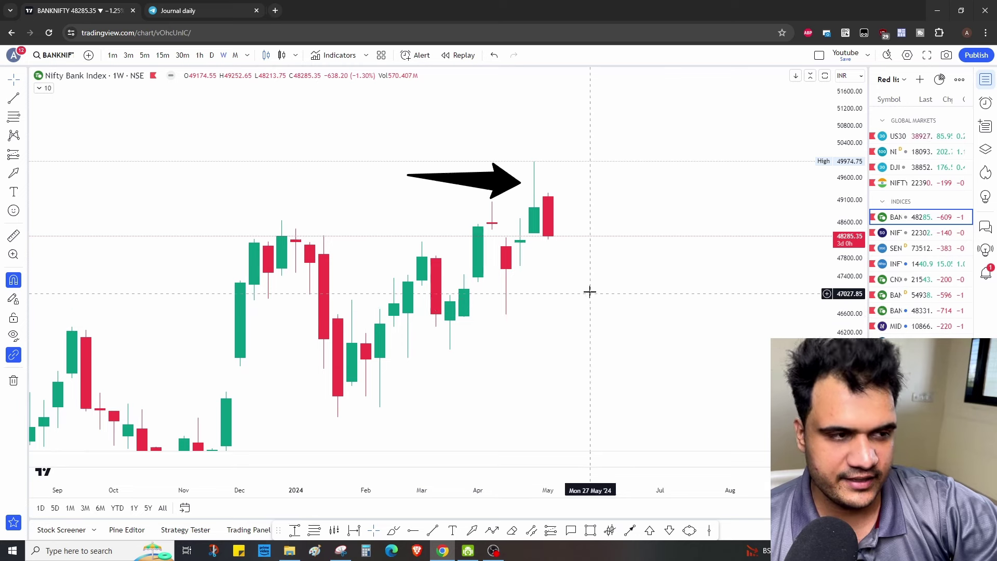
Discard a trial ellipse and sketches, then draw a left arrow at April's long lower wick.
{"action": "left_click", "coordinate": [689, 530]}
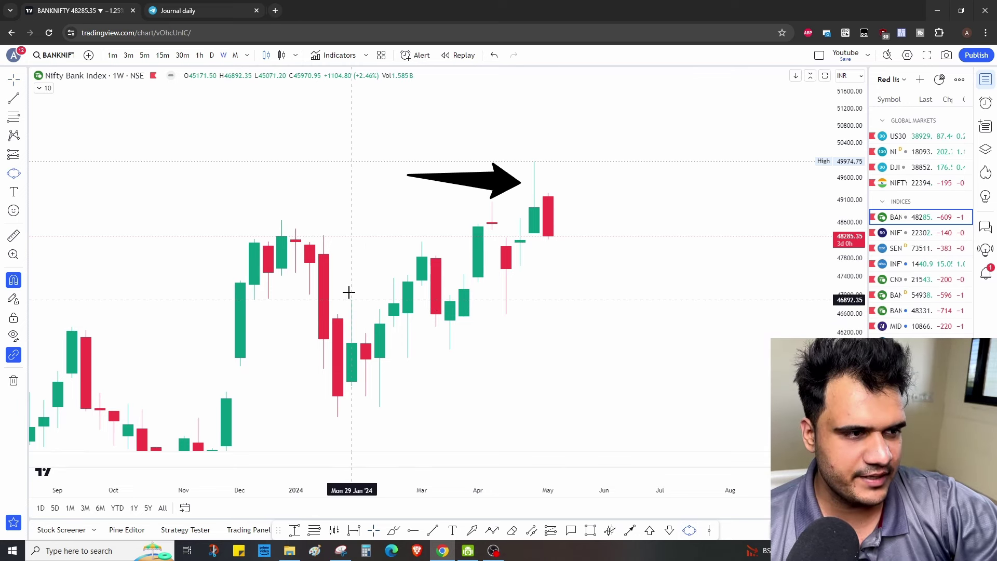
{"action": "left_click_drag", "start_coordinate": [352, 273], "coordinate": [352, 418]}
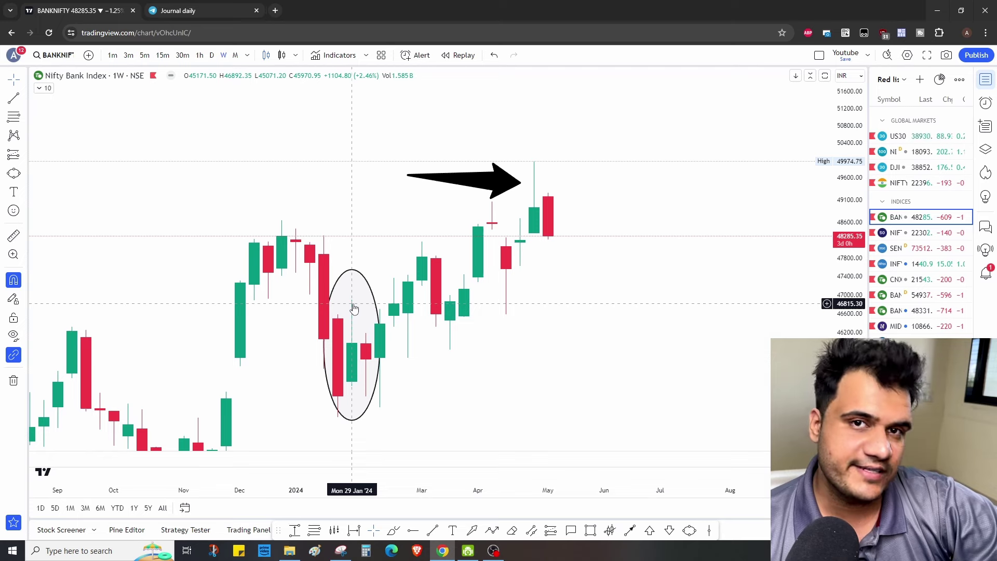
{"action": "key", "text": "Delete"}
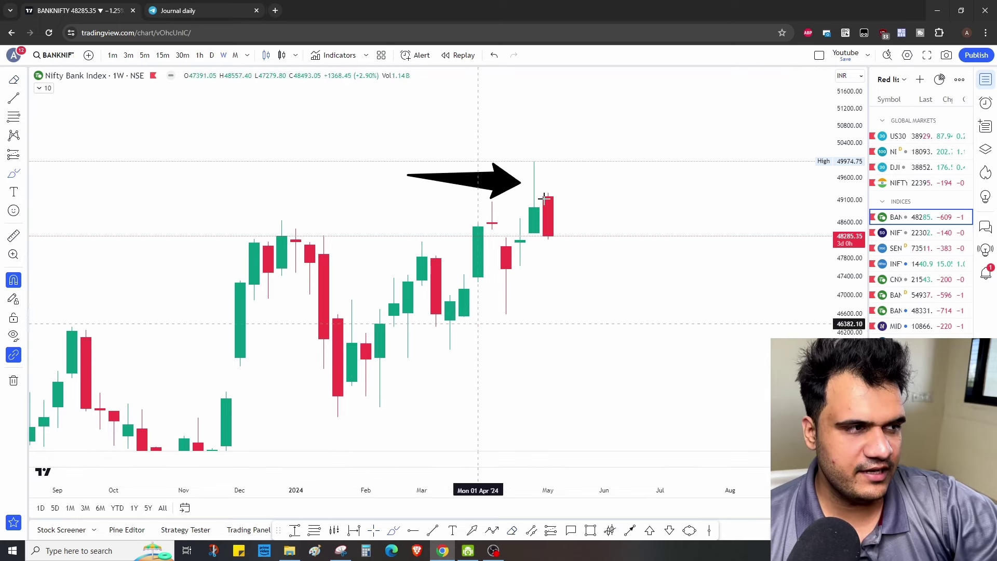
{"action": "mouse_move", "coordinate": [522, 177]}
{"action": "left_mouse_down"}
{"action": "mouse_move", "coordinate": [517, 123]}
{"action": "mouse_move", "coordinate": [518, 163]}
{"action": "mouse_move", "coordinate": [548, 179]}
{"action": "left_mouse_up"}
{"action": "left_click_drag", "start_coordinate": [715, 139], "coordinate": [644, 135]}
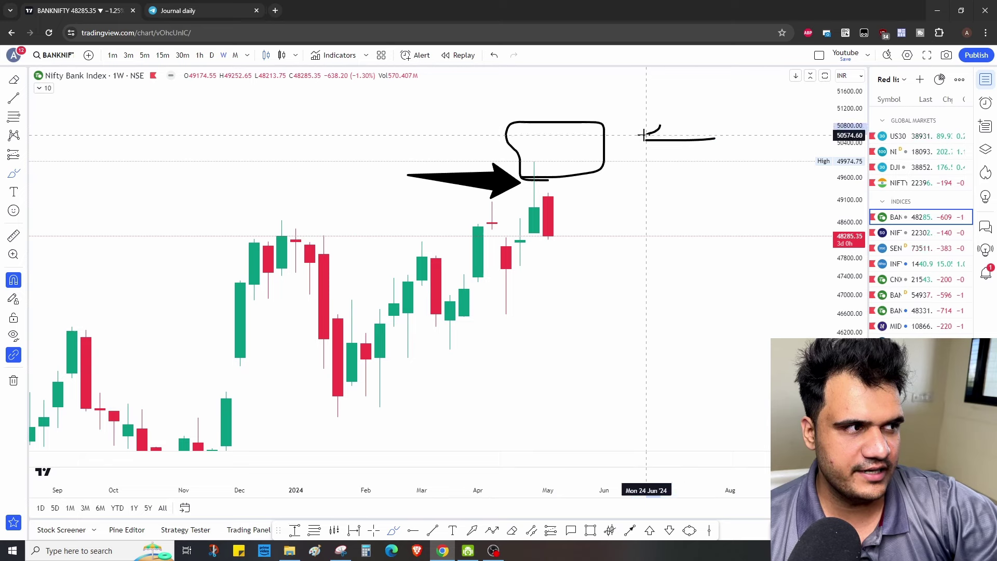
{"action": "left_click", "coordinate": [471, 533]}
{"action": "left_click_drag", "start_coordinate": [619, 295], "coordinate": [526, 295]}
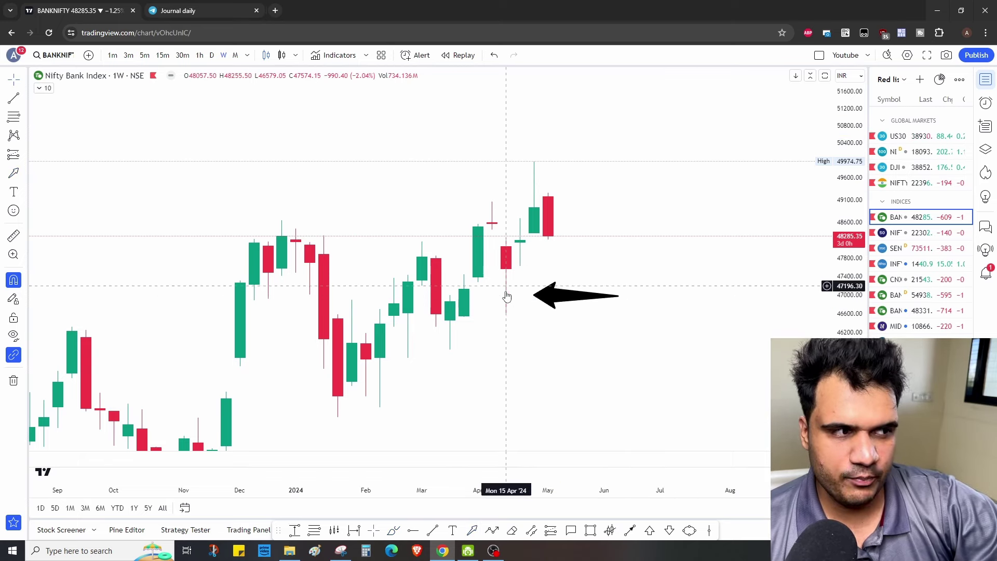
Add two small left arrows near the February and March lows, then switch to daily candles.
{"action": "left_click", "coordinate": [472, 530]}
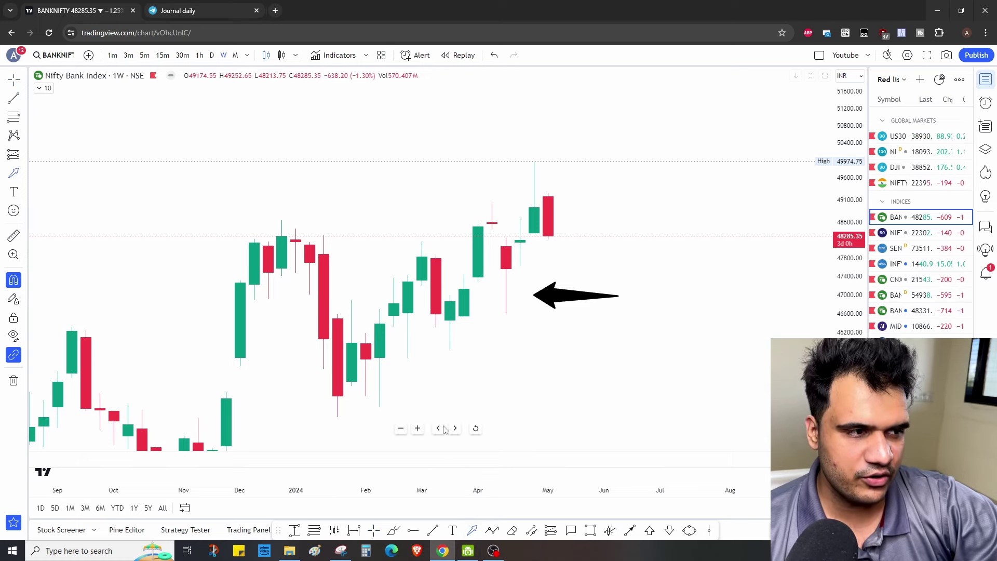
{"action": "left_click_drag", "start_coordinate": [436, 388], "coordinate": [395, 389]}
{"action": "left_click_drag", "start_coordinate": [437, 331], "coordinate": [422, 327]}
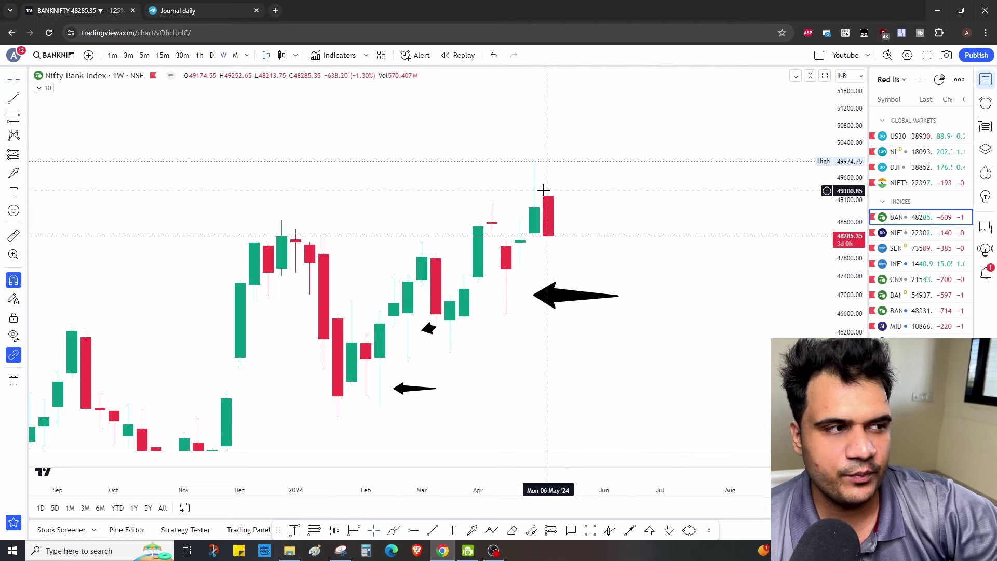
{"action": "left_click", "coordinate": [212, 55]}
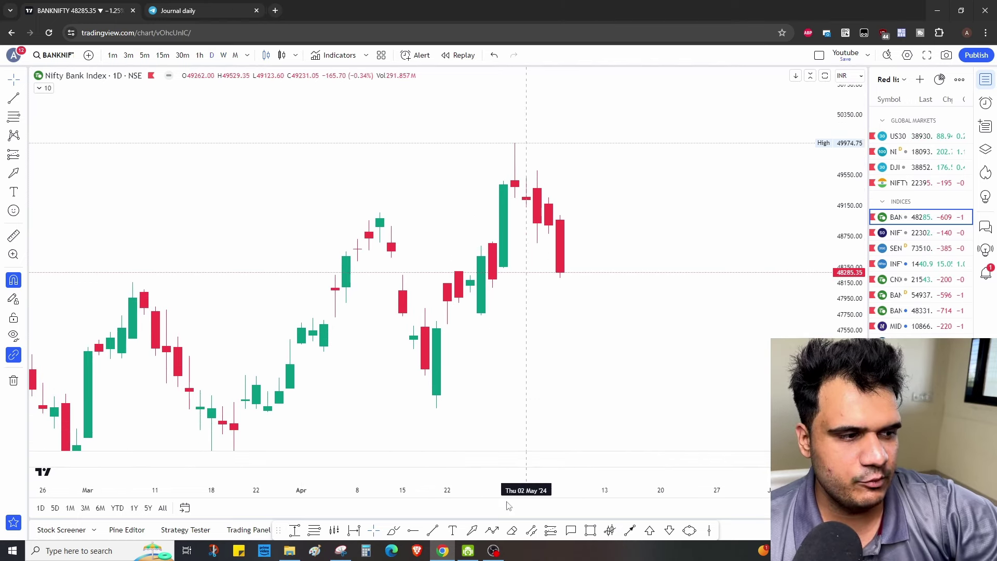
With the Brush, discard a trial curve and draw short level lines above and below price.
{"action": "left_click", "coordinate": [393, 529]}
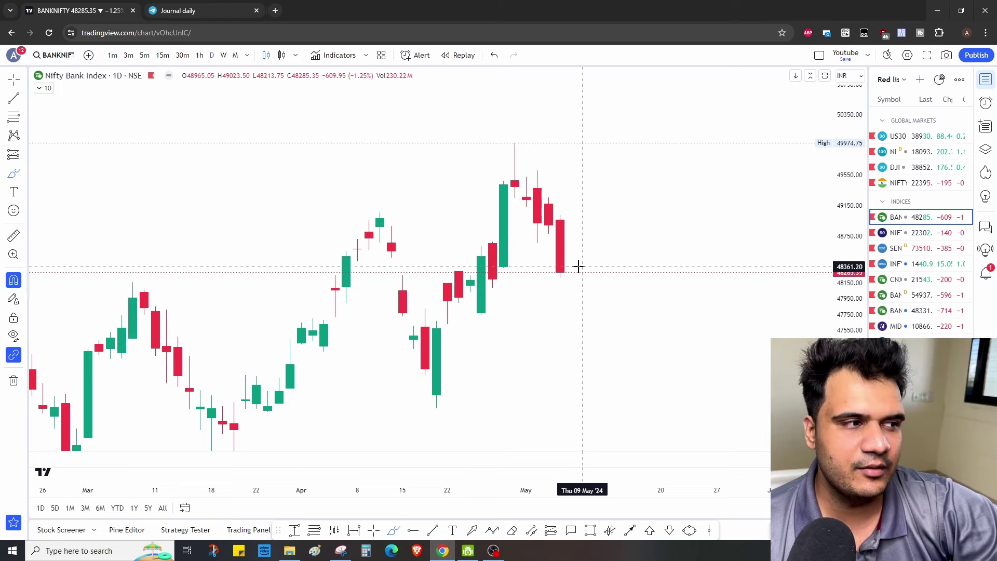
{"action": "left_click", "coordinate": [392, 531]}
{"action": "left_click", "coordinate": [589, 228]}
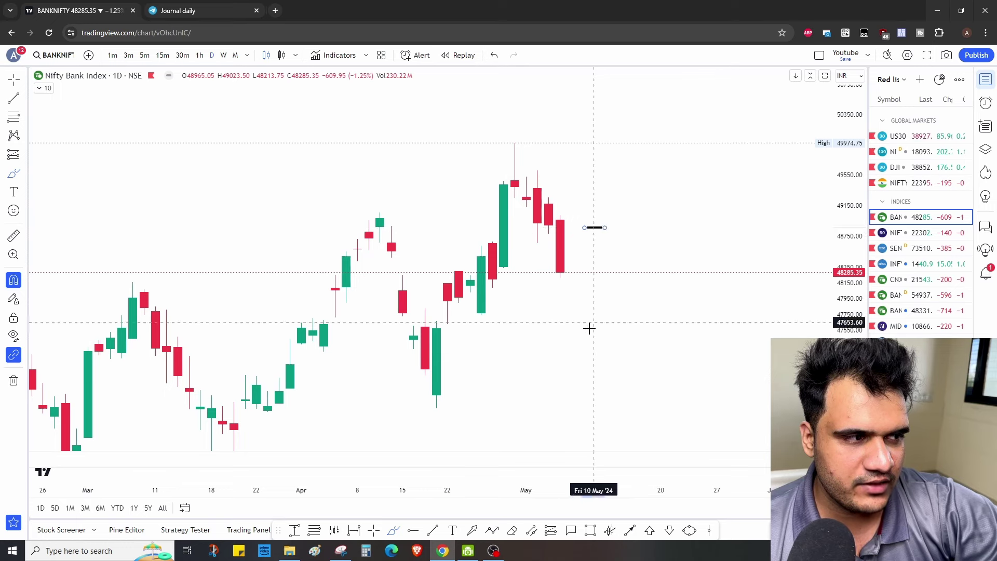
{"action": "key", "text": "Delete"}
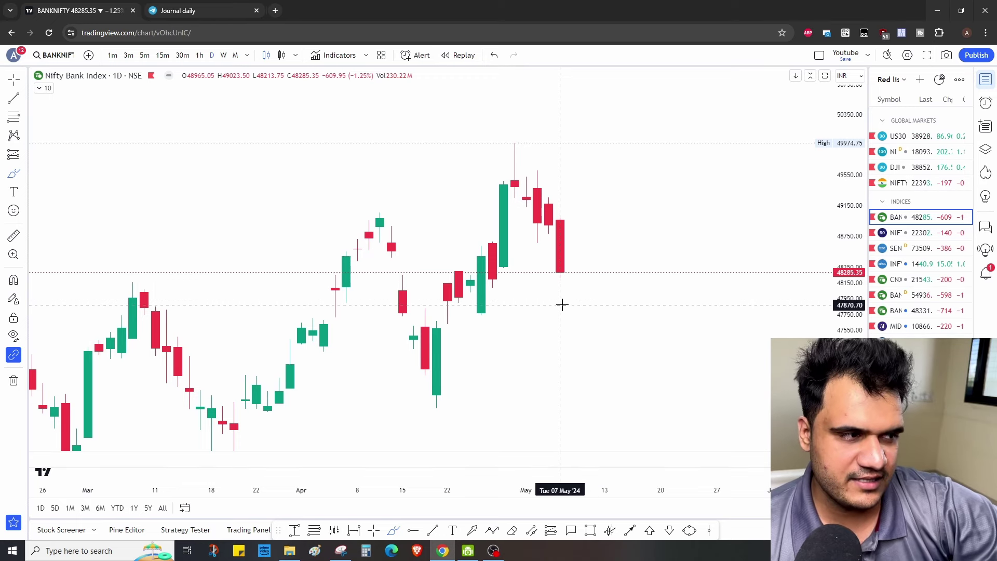
{"action": "left_click_drag", "start_coordinate": [561, 305], "coordinate": [594, 305]}
{"action": "left_click_drag", "start_coordinate": [573, 228], "coordinate": [605, 228]}
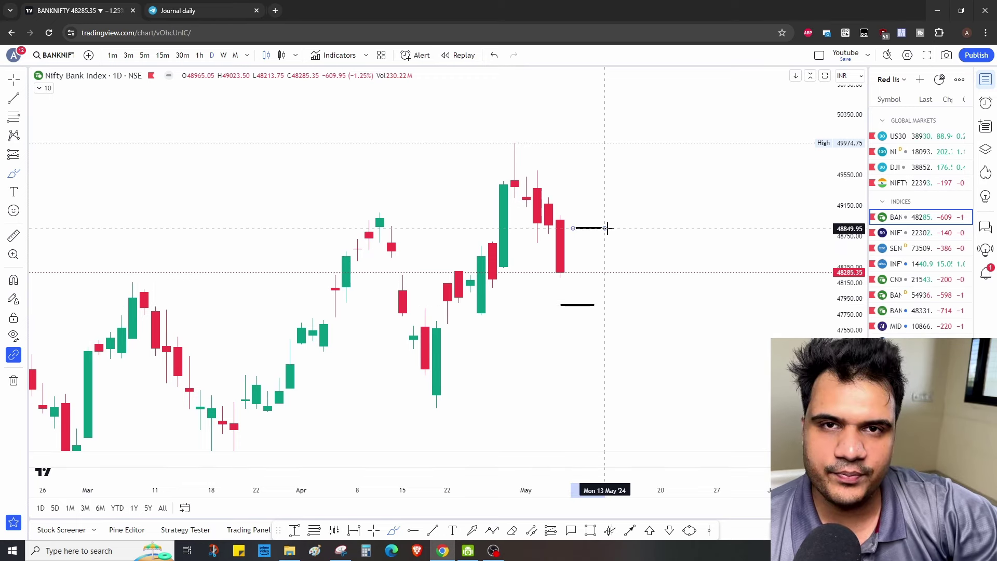
Sketch a U-shaped path off the upper line and a falling, looping path from the lower line.
{"action": "mouse_move", "coordinate": [638, 217]}
{"action": "left_mouse_down"}
{"action": "mouse_move", "coordinate": [649, 265]}
{"action": "mouse_move", "coordinate": [649, 222]}
{"action": "mouse_move", "coordinate": [628, 218]}
{"action": "left_mouse_up"}
{"action": "left_click_drag", "start_coordinate": [573, 307], "coordinate": [582, 359]}
{"action": "mouse_move", "coordinate": [573, 310]}
{"action": "left_mouse_down"}
{"action": "mouse_move", "coordinate": [571, 275]}
{"action": "mouse_move", "coordinate": [567, 306]}
{"action": "left_mouse_up"}
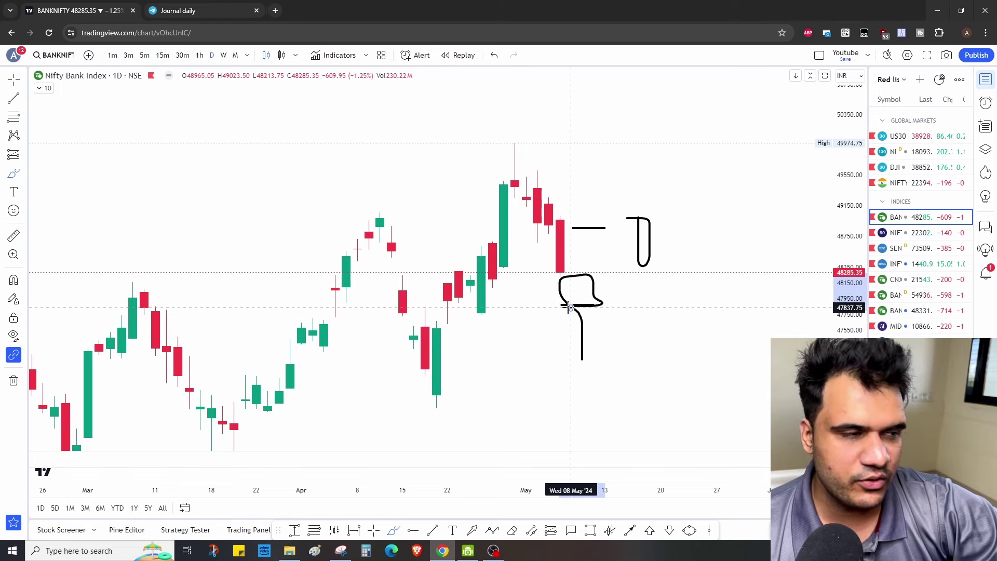
{"action": "left_click", "coordinate": [13, 380]}
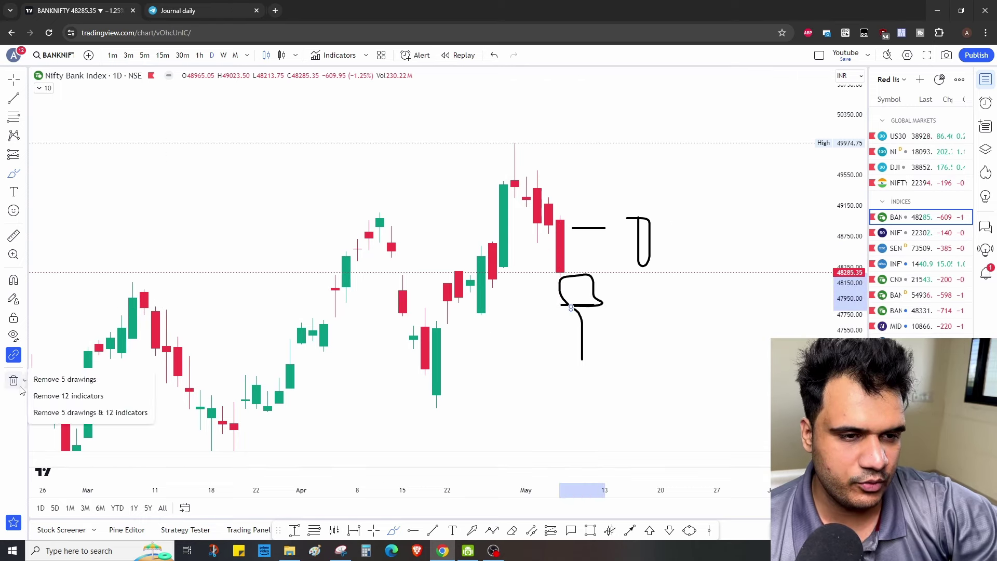
Remove all drawings from the daily chart, then start and cancel a Price Range measurement.
{"action": "left_click", "coordinate": [57, 380]}
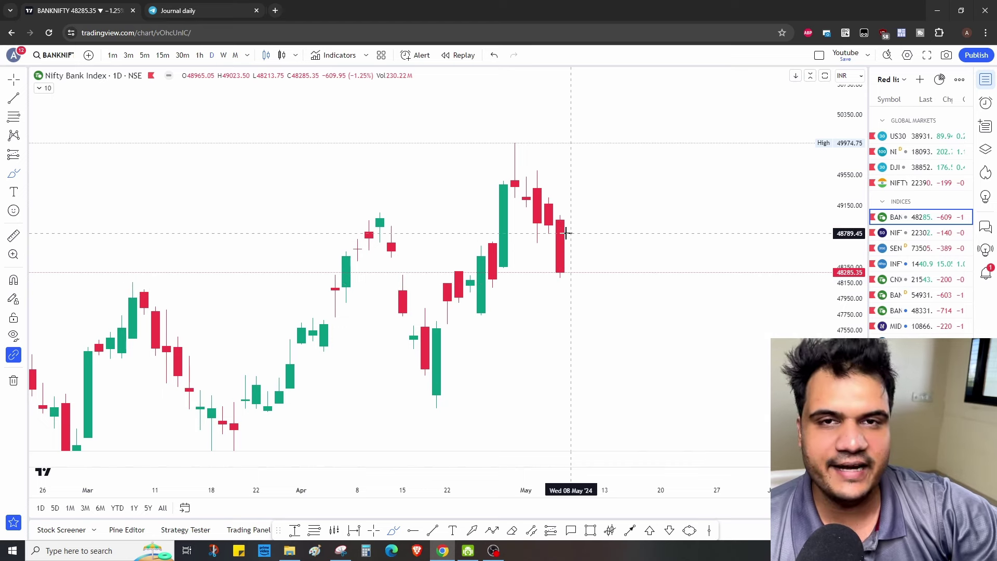
{"action": "left_click", "coordinate": [294, 530]}
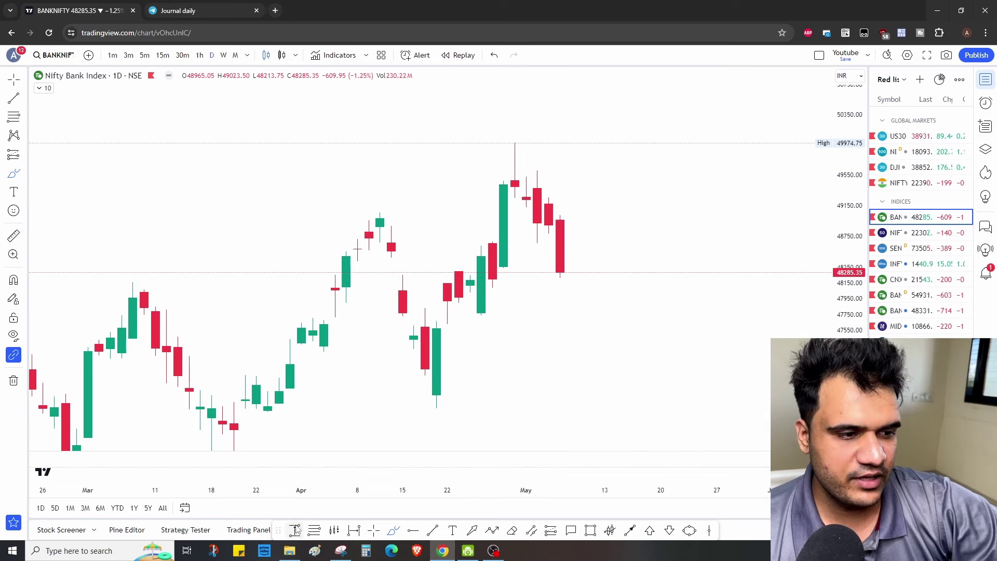
{"action": "left_click", "coordinate": [560, 215]}
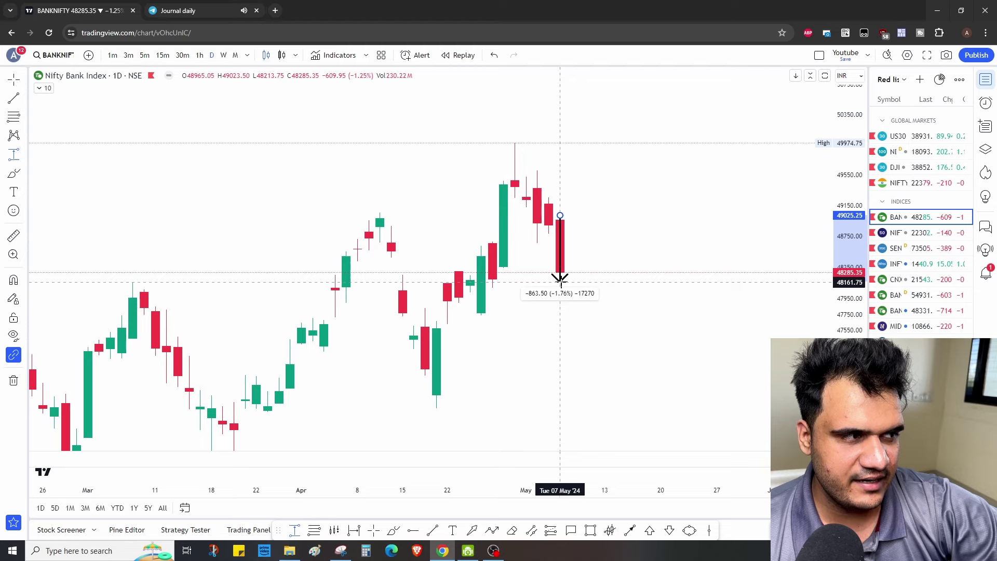
{"action": "key", "text": "Escape"}
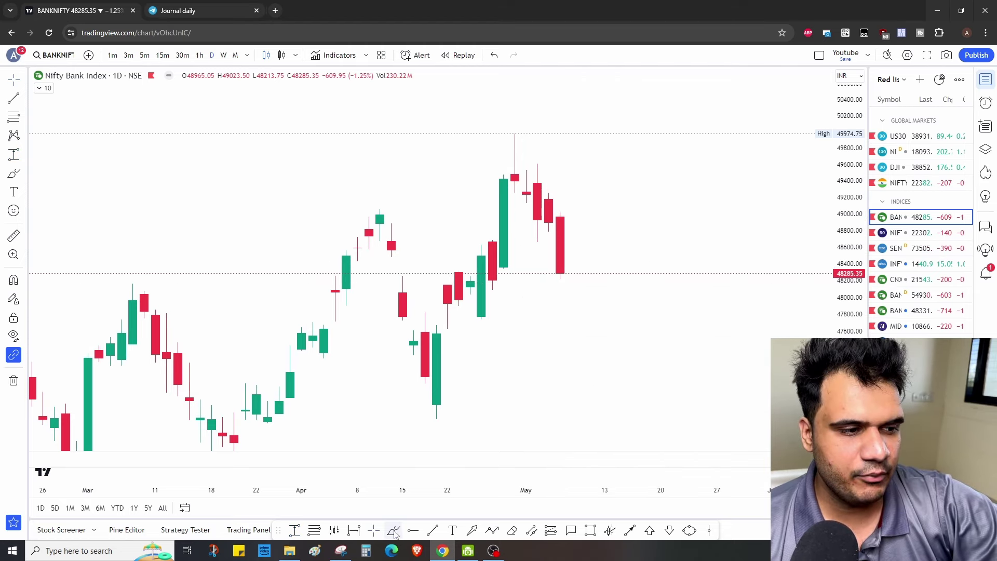
{"action": "left_click", "coordinate": [412, 530]}
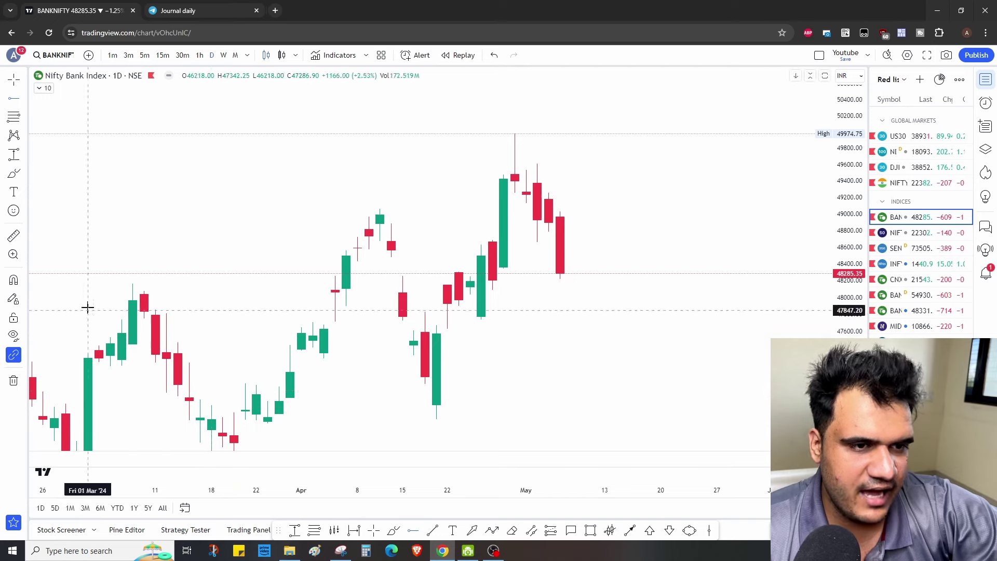
{"action": "left_click", "coordinate": [536, 165]}
{"action": "left_click", "coordinate": [538, 242]}
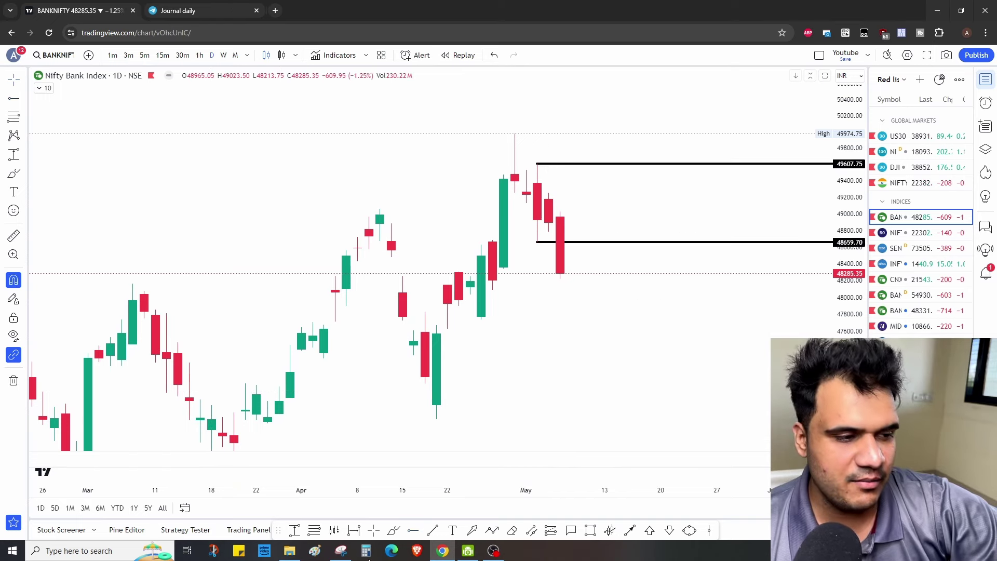
{"action": "left_click", "coordinate": [552, 233]}
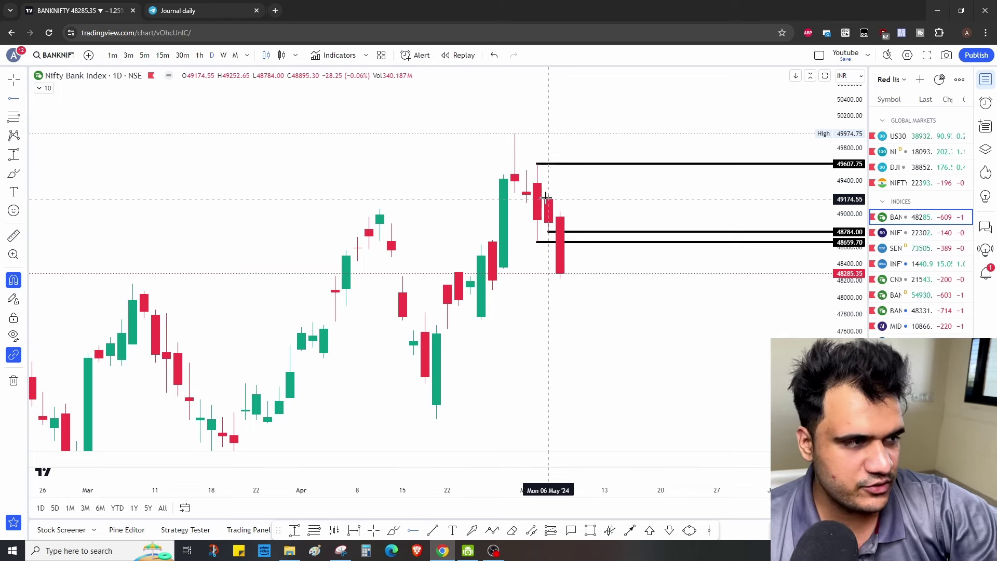
{"action": "key", "text": "ctrl+z"}
{"action": "key", "text": "ctrl+z"}
{"action": "key", "text": "ctrl+z"}
{"action": "mouse_move", "coordinate": [648, 237]}
{"action": "left_mouse_down"}
{"action": "mouse_move", "coordinate": [600, 238]}
{"action": "mouse_move", "coordinate": [590, 250]}
{"action": "mouse_move", "coordinate": [604, 256]}
{"action": "left_mouse_up"}
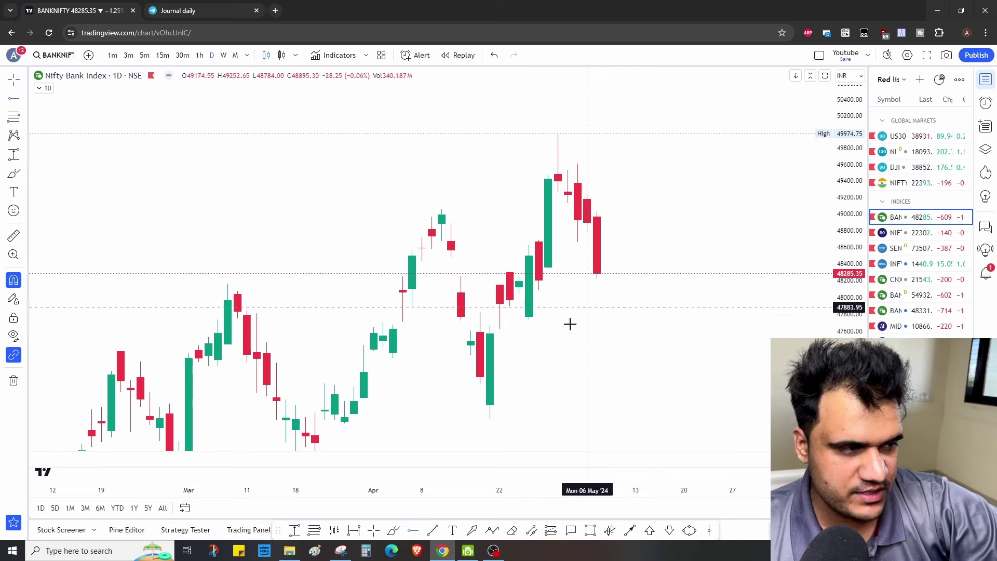
Mark support at 47628.45 and resistance at 49252.65, then switch to the Nifty 50 index.
{"action": "left_click", "coordinate": [498, 328]}
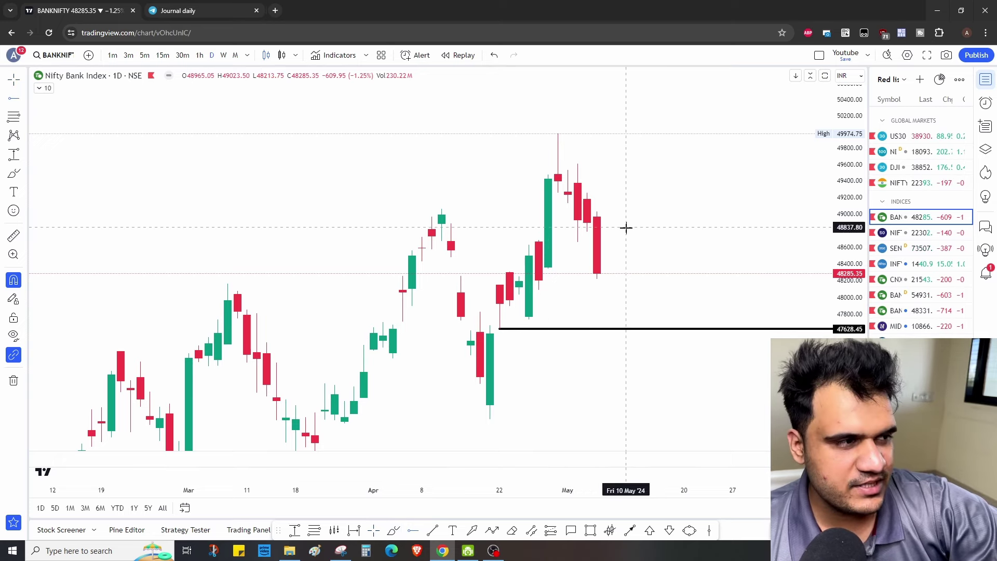
{"action": "left_click", "coordinate": [586, 193]}
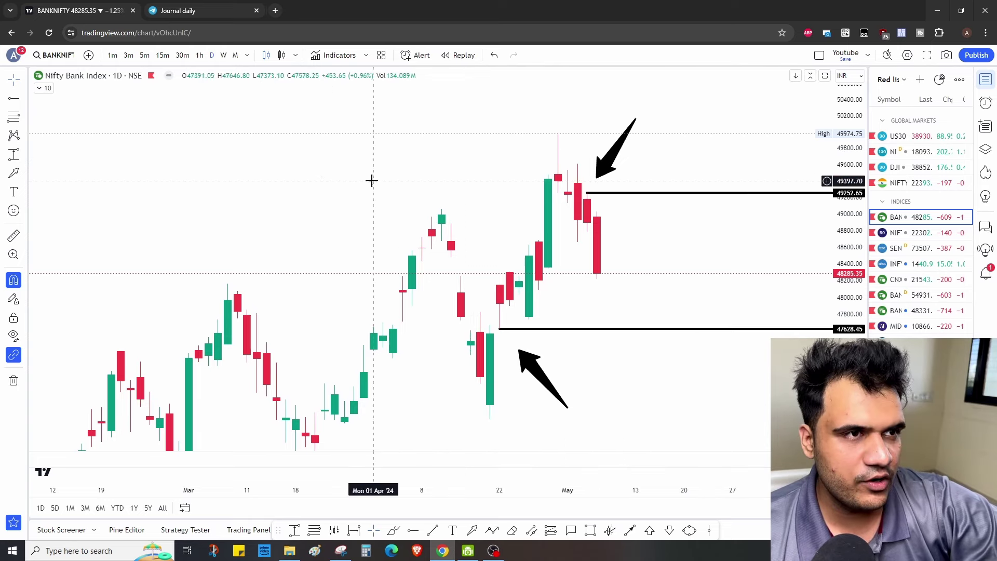
{"action": "key", "text": "Down"}
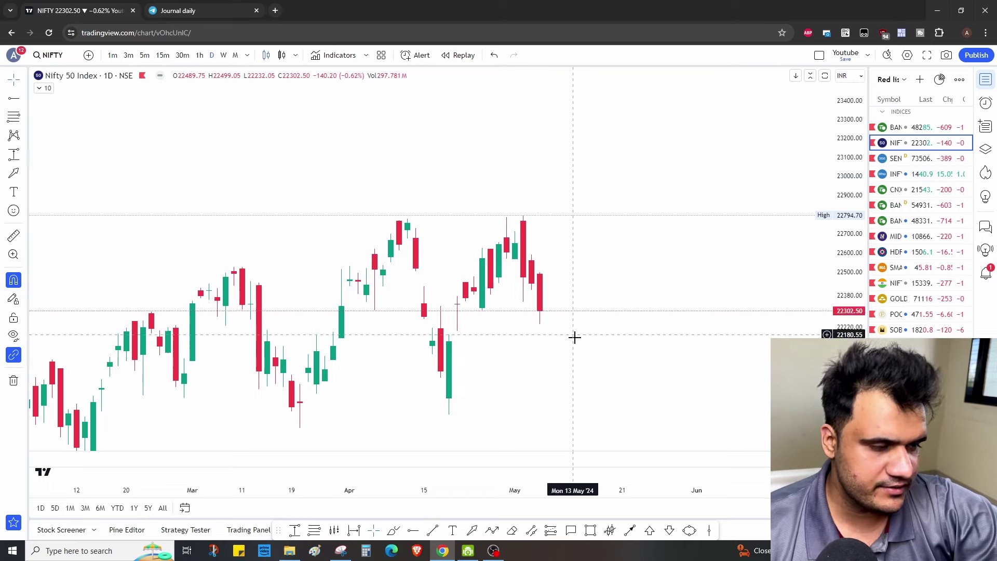
Draw a left-pointing arrow marking the latest 7 May daily candle.
{"action": "scroll", "coordinate": [562, 345], "scroll_direction": "left", "scroll_amount": 3}
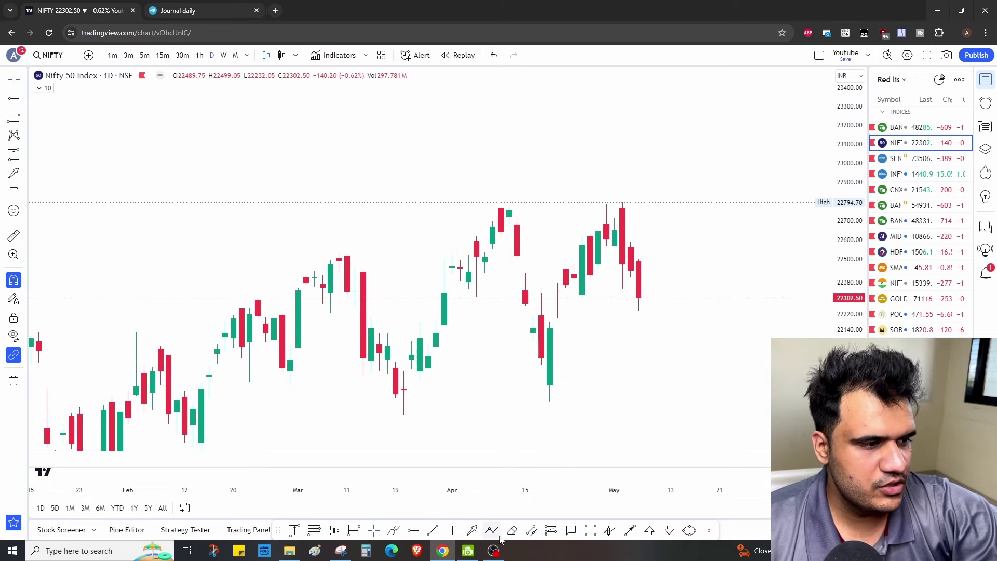
{"action": "left_click", "coordinate": [472, 530]}
{"action": "left_click_drag", "start_coordinate": [710, 277], "coordinate": [665, 279]}
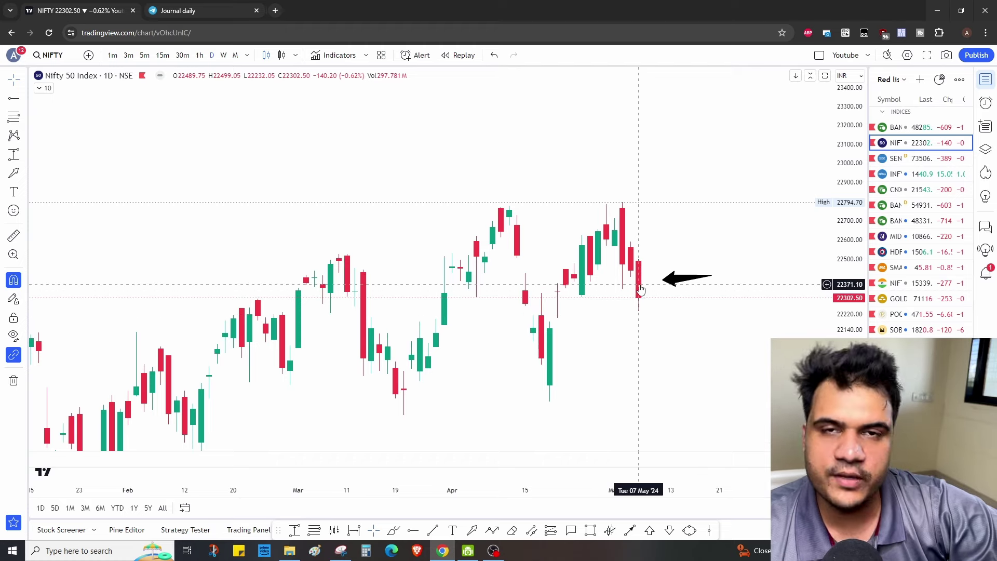
Change the interval to 15m and mark resistance at 22765.30 with a horizontal line.
{"action": "type", "text": "15"}
{"action": "key", "text": "Return"}
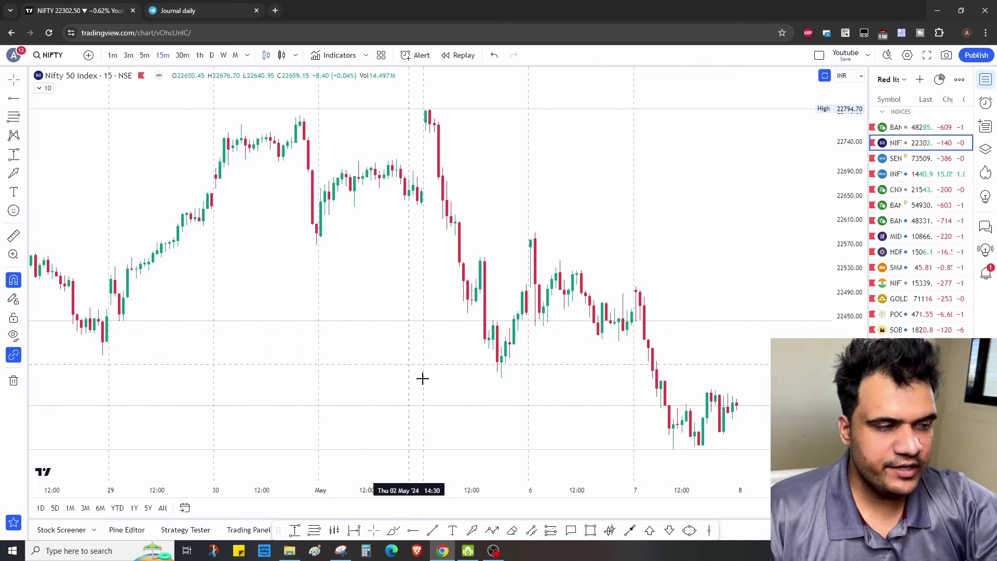
{"action": "left_click", "coordinate": [393, 530]}
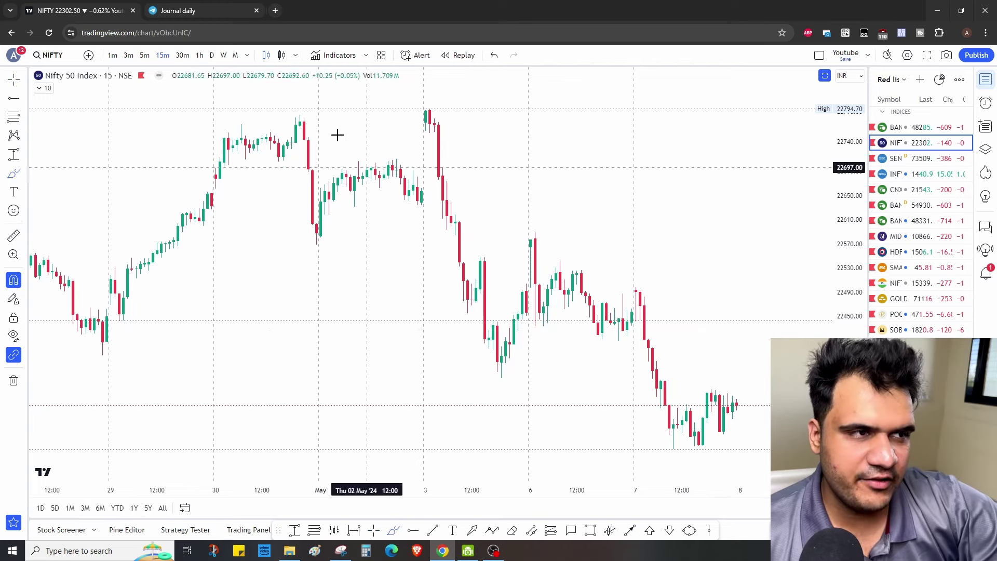
{"action": "scroll", "coordinate": [528, 148], "scroll_direction": "down", "scroll_amount": 3}
{"action": "left_click", "coordinate": [64, 119]}
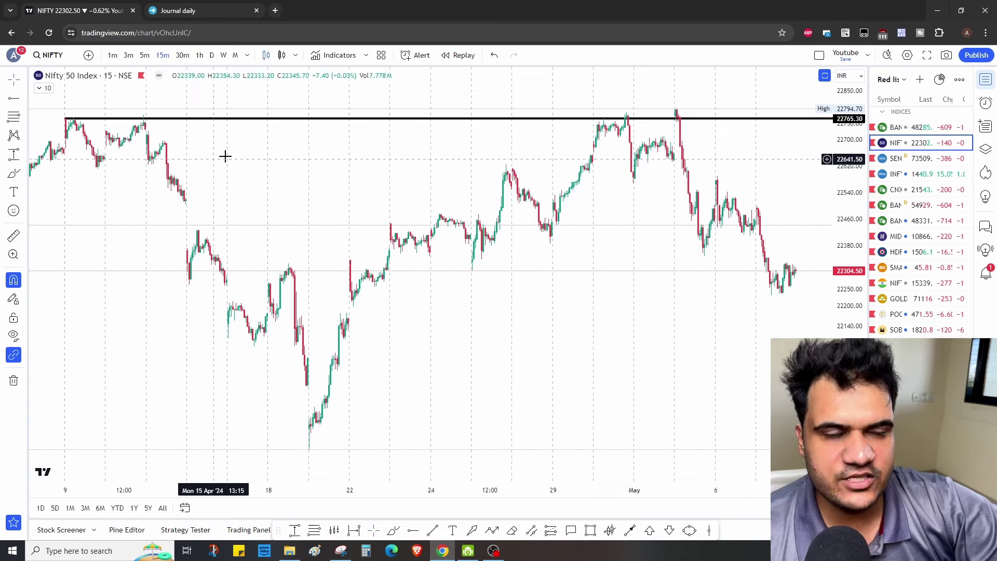
{"action": "scroll", "coordinate": [557, 211], "scroll_direction": "up", "scroll_amount": 3}
{"action": "scroll", "coordinate": [589, 264], "scroll_direction": "up", "scroll_amount": 3}
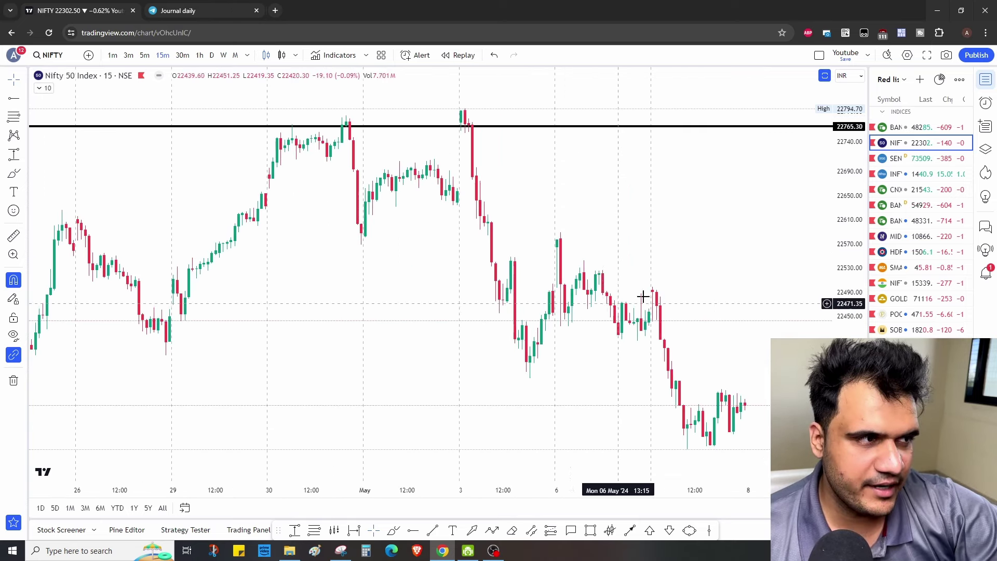
Turn off price snapping and sketch a range box with an M-shaped path inside.
{"action": "left_click", "coordinate": [393, 530]}
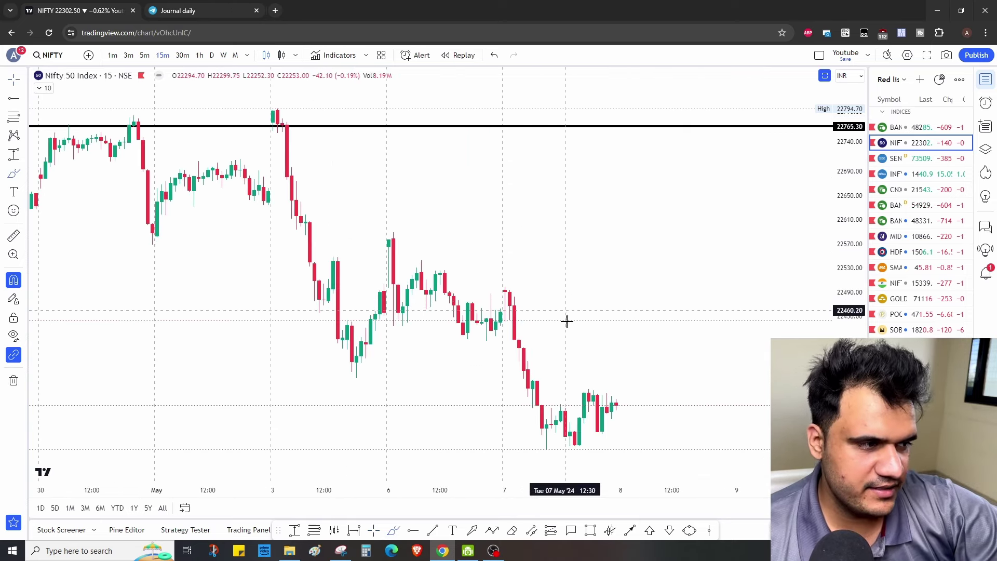
{"action": "scroll", "coordinate": [651, 385], "scroll_direction": "down", "scroll_amount": 1}
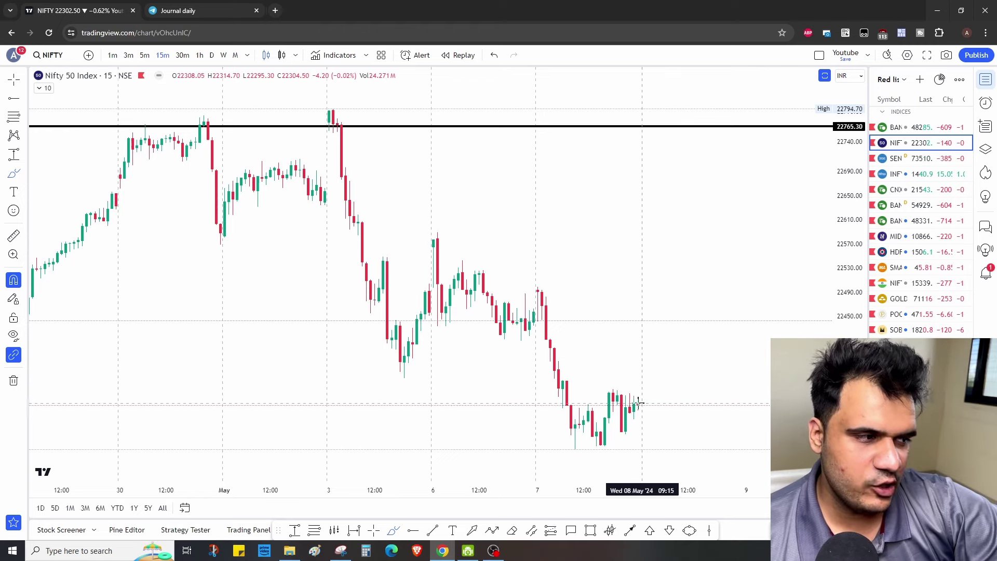
{"action": "left_click", "coordinate": [13, 280]}
{"action": "left_click_drag", "start_coordinate": [585, 386], "coordinate": [770, 385]}
{"action": "mouse_move", "coordinate": [771, 453]}
{"action": "left_mouse_down"}
{"action": "mouse_move", "coordinate": [616, 455]}
{"action": "mouse_move", "coordinate": [585, 386]}
{"action": "left_mouse_up"}
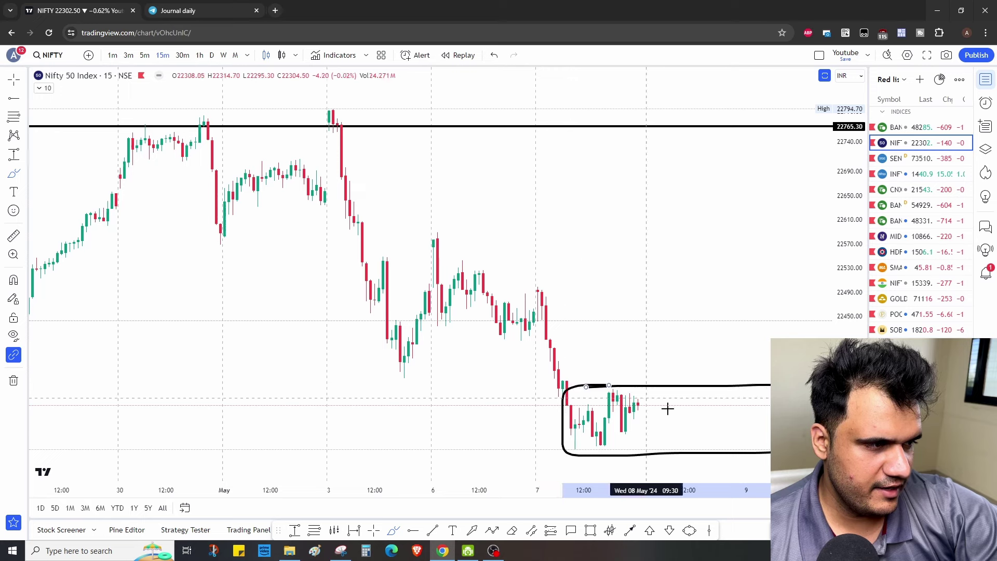
{"action": "mouse_move", "coordinate": [654, 430]}
{"action": "left_mouse_down"}
{"action": "mouse_move", "coordinate": [708, 409]}
{"action": "mouse_move", "coordinate": [730, 427]}
{"action": "left_mouse_up"}
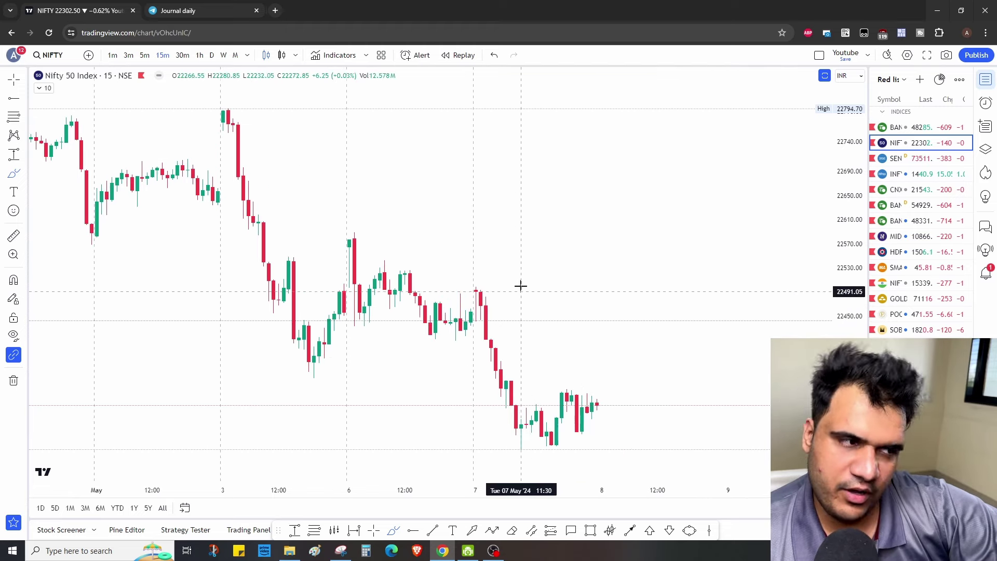
{"action": "left_click_drag", "start_coordinate": [478, 286], "coordinate": [713, 292]}
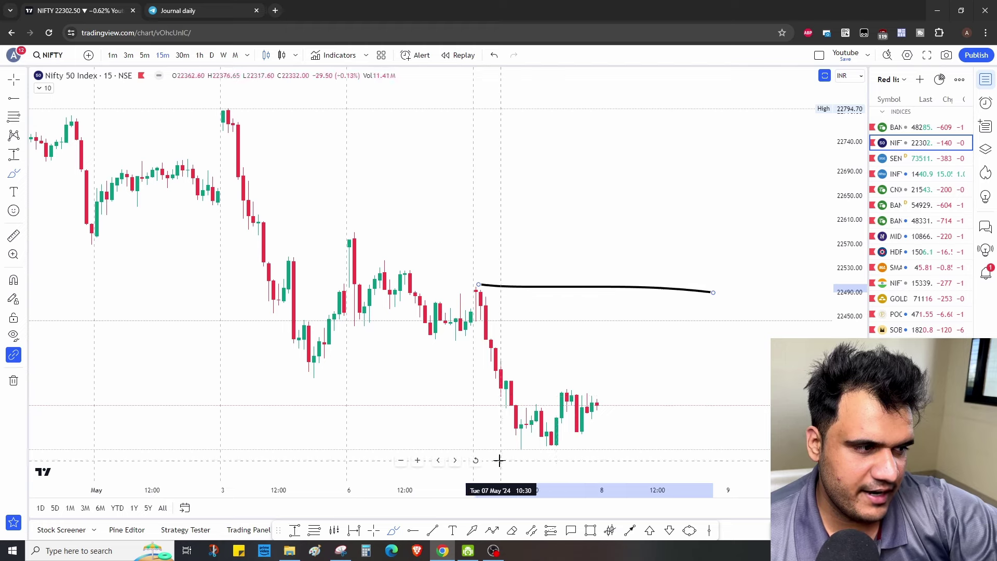
{"action": "left_click_drag", "start_coordinate": [514, 448], "coordinate": [702, 453]}
{"action": "mouse_move", "coordinate": [617, 398]}
{"action": "left_mouse_down"}
{"action": "mouse_move", "coordinate": [636, 333]}
{"action": "mouse_move", "coordinate": [726, 367]}
{"action": "mouse_move", "coordinate": [738, 404]}
{"action": "left_mouse_up"}
{"action": "scroll", "coordinate": [569, 335], "scroll_direction": "down", "scroll_amount": 3}
{"action": "scroll", "coordinate": [640, 333], "scroll_direction": "up", "scroll_amount": 2}
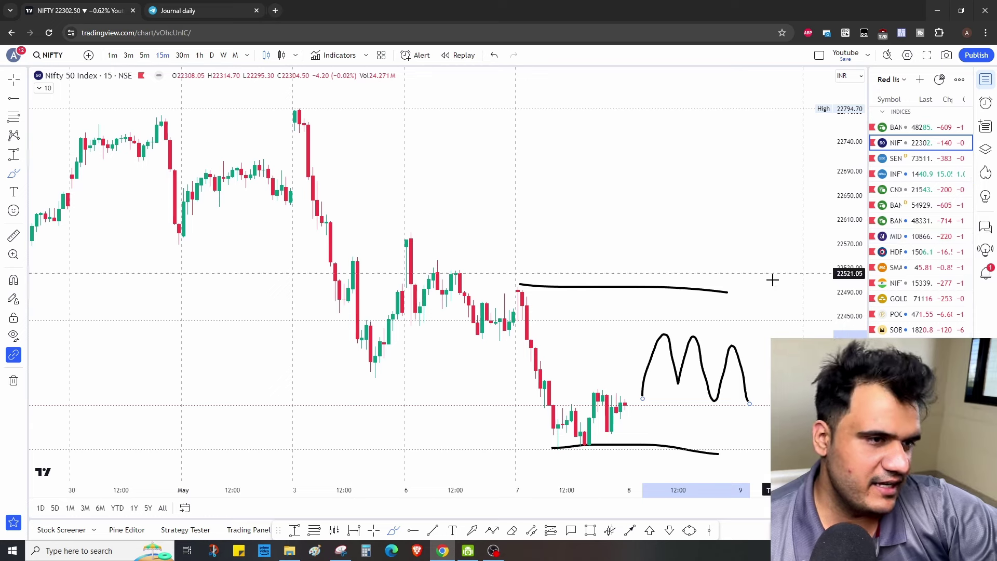
{"action": "left_click", "coordinate": [13, 381]}
{"action": "left_click", "coordinate": [57, 380]}
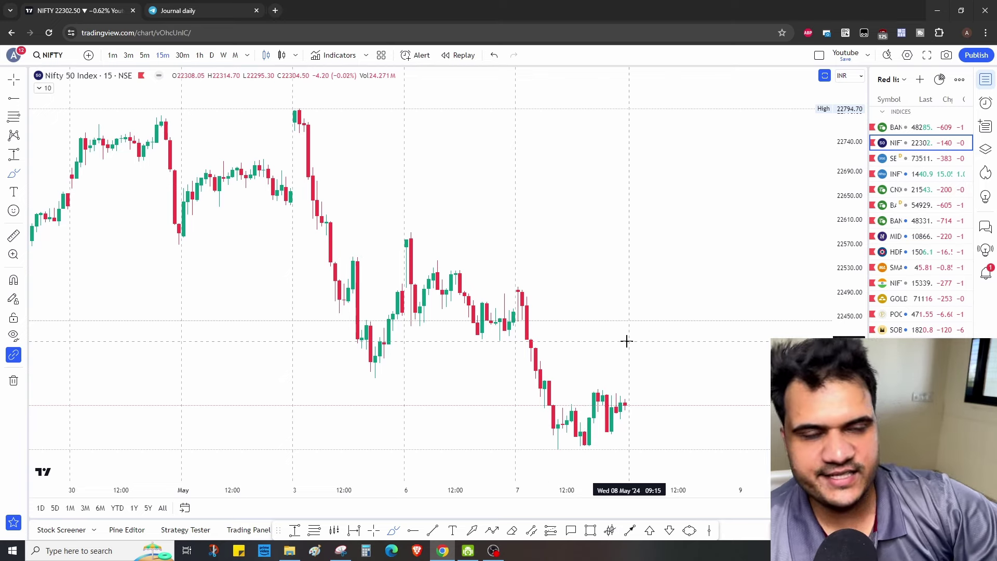
Sketch a trial box, loop and arrow, then clear them with Ctrl+Alt+H.
{"action": "mouse_move", "coordinate": [565, 393]}
{"action": "left_mouse_down"}
{"action": "mouse_move", "coordinate": [602, 393]}
{"action": "mouse_move", "coordinate": [718, 450]}
{"action": "mouse_move", "coordinate": [545, 452]}
{"action": "mouse_move", "coordinate": [588, 391]}
{"action": "left_mouse_up"}
{"action": "mouse_move", "coordinate": [655, 421]}
{"action": "left_mouse_down"}
{"action": "mouse_move", "coordinate": [673, 370]}
{"action": "mouse_move", "coordinate": [653, 424]}
{"action": "left_mouse_up"}
{"action": "mouse_move", "coordinate": [761, 335]}
{"action": "left_mouse_down"}
{"action": "mouse_move", "coordinate": [714, 359]}
{"action": "mouse_move", "coordinate": [746, 370]}
{"action": "left_mouse_up"}
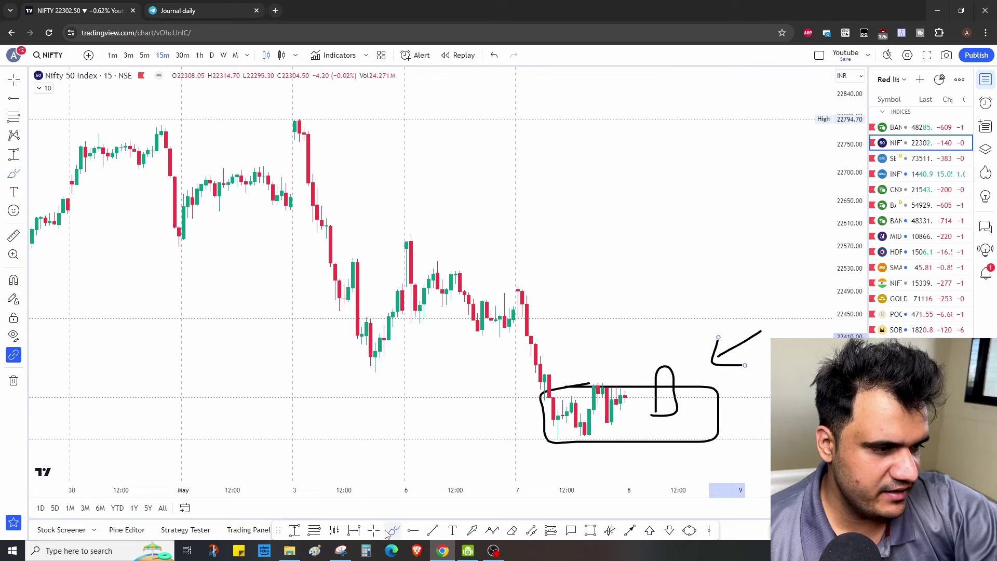
{"action": "key", "text": "ctrl+alt+h"}
Draw a rounded box right of the latest candles with an M-shaped squiggle inside.
{"action": "mouse_move", "coordinate": [623, 325]}
{"action": "left_mouse_down"}
{"action": "mouse_move", "coordinate": [645, 296]}
{"action": "mouse_move", "coordinate": [739, 340]}
{"action": "mouse_move", "coordinate": [659, 398]}
{"action": "mouse_move", "coordinate": [604, 349]}
{"action": "mouse_move", "coordinate": [616, 306]}
{"action": "left_mouse_up"}
{"action": "mouse_move", "coordinate": [629, 362]}
{"action": "left_mouse_down"}
{"action": "mouse_move", "coordinate": [717, 344]}
{"action": "mouse_move", "coordinate": [734, 358]}
{"action": "left_mouse_up"}
{"action": "scroll", "coordinate": [699, 381], "scroll_direction": "down", "scroll_amount": 4}
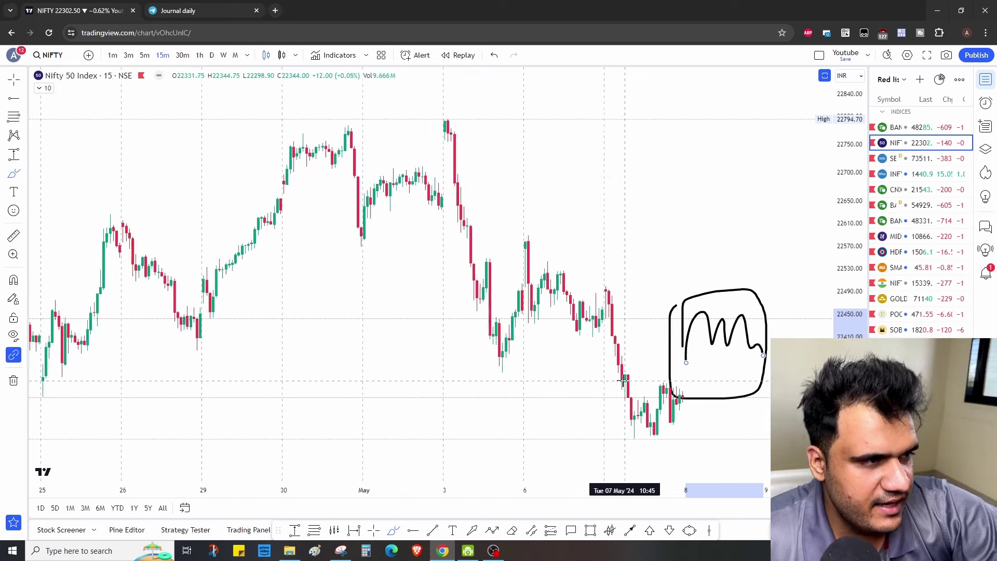
{"action": "scroll", "coordinate": [623, 382], "scroll_direction": "up", "scroll_amount": 1}
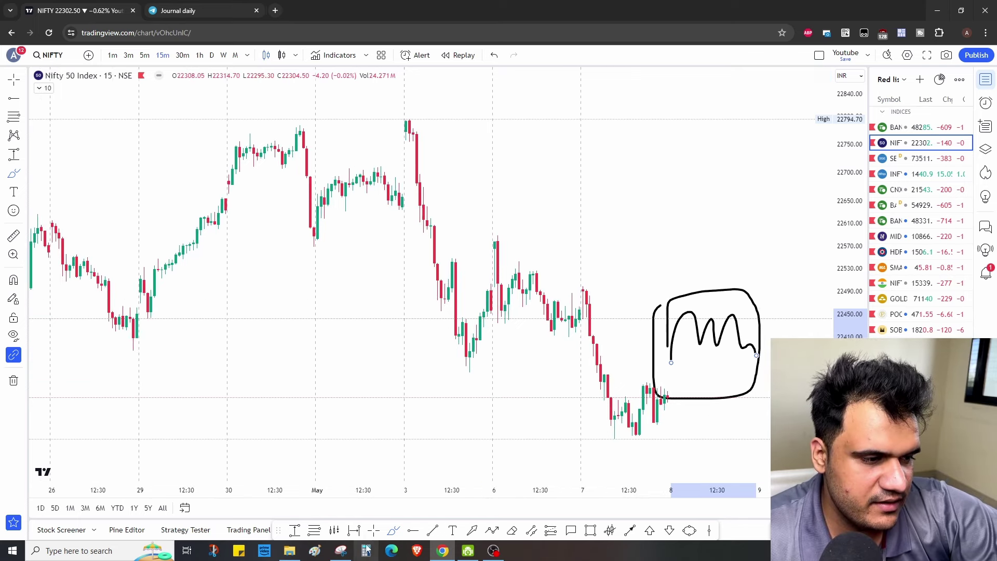
{"action": "scroll", "coordinate": [459, 332], "scroll_direction": "down", "scroll_amount": 3}
{"action": "left_click_drag", "start_coordinate": [831, 205], "coordinate": [814, 278]}
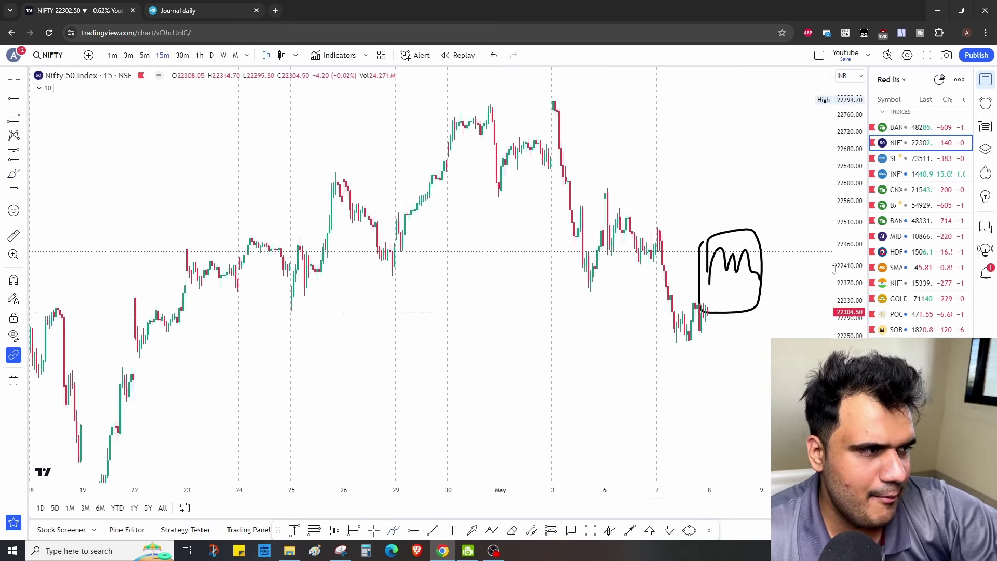
{"action": "scroll", "coordinate": [683, 305], "scroll_direction": "up", "scroll_amount": 1}
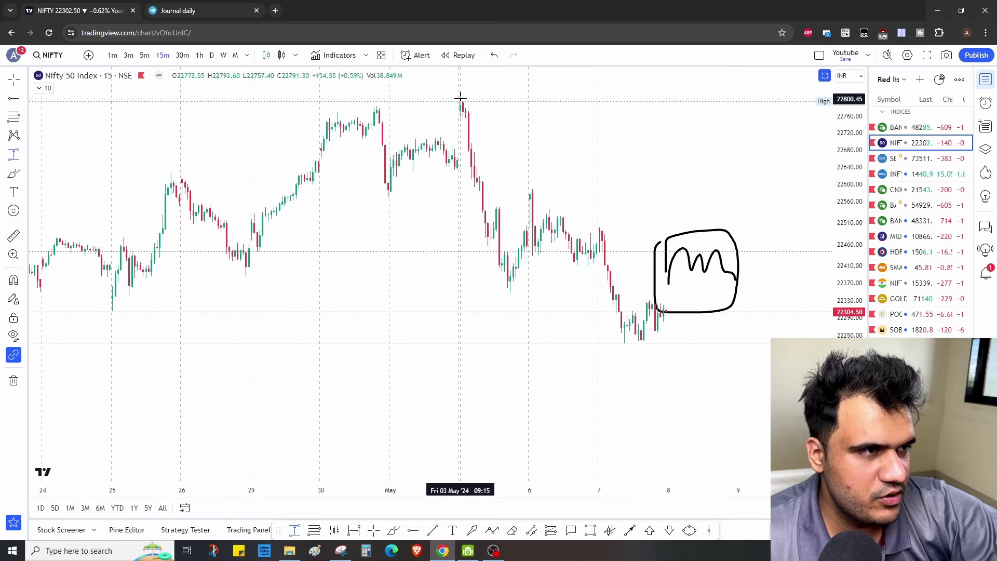
Measure two price ranges downward from the May 3 peak and dismiss them.
{"action": "left_click_drag", "start_coordinate": [462, 100], "coordinate": [627, 344]}
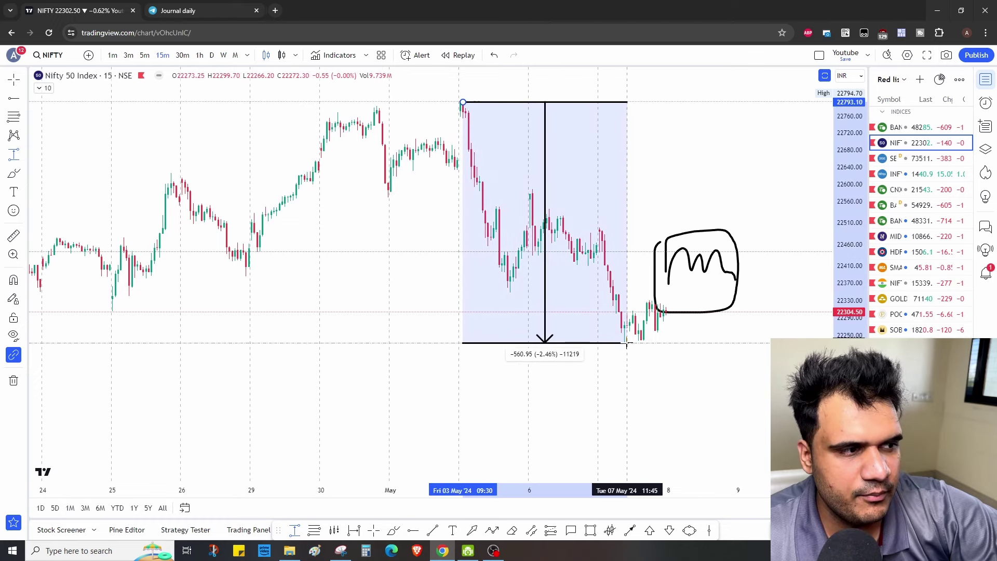
{"action": "left_click", "coordinate": [625, 394]}
{"action": "scroll", "coordinate": [589, 403], "scroll_direction": "up", "scroll_amount": 3}
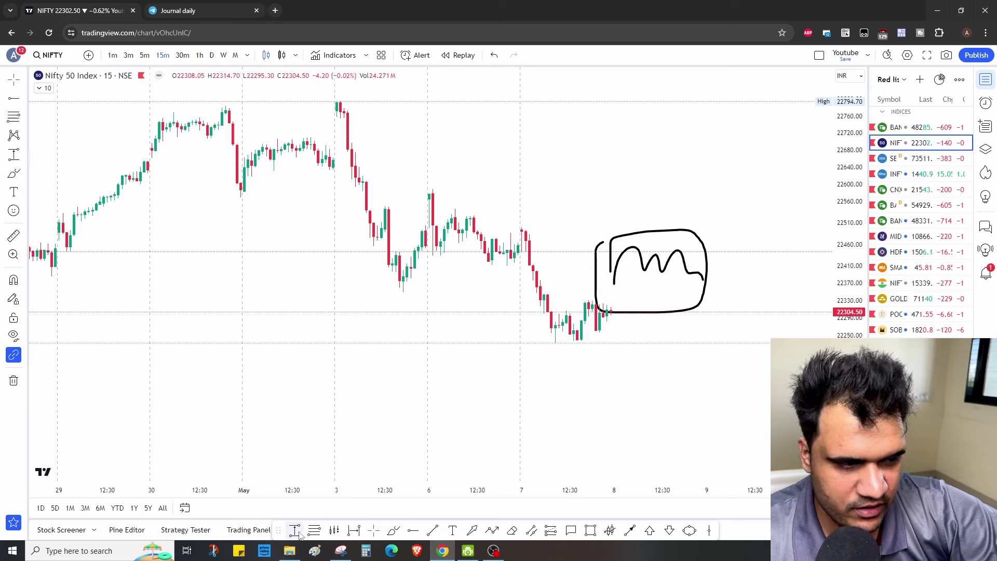
{"action": "left_click_drag", "start_coordinate": [567, 334], "coordinate": [574, 407]}
{"action": "left_click", "coordinate": [574, 407]}
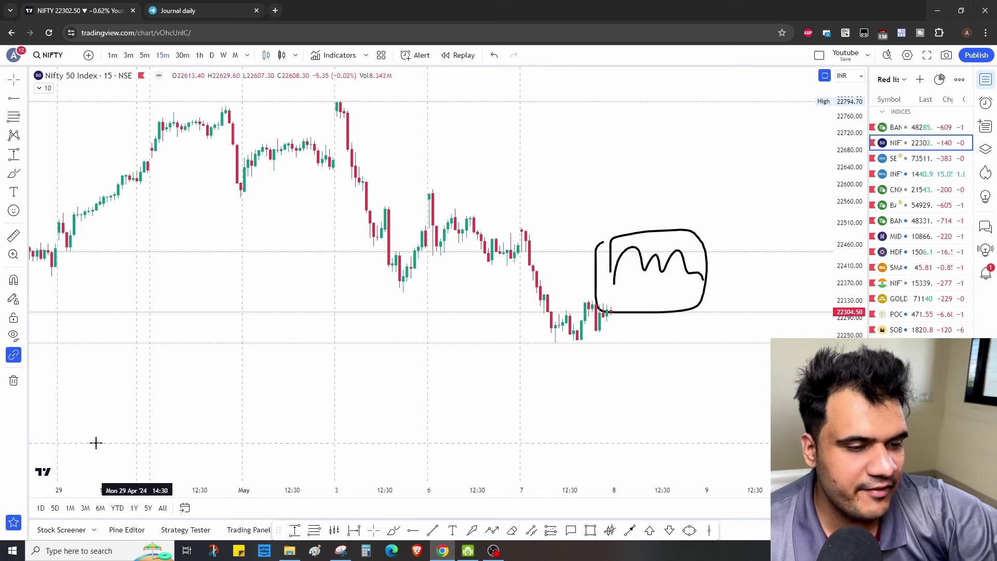
Remove the box sketch, then draw a D-shaped candle and a wavy falling path below price.
{"action": "left_click", "coordinate": [13, 387]}
{"action": "left_click", "coordinate": [52, 379]}
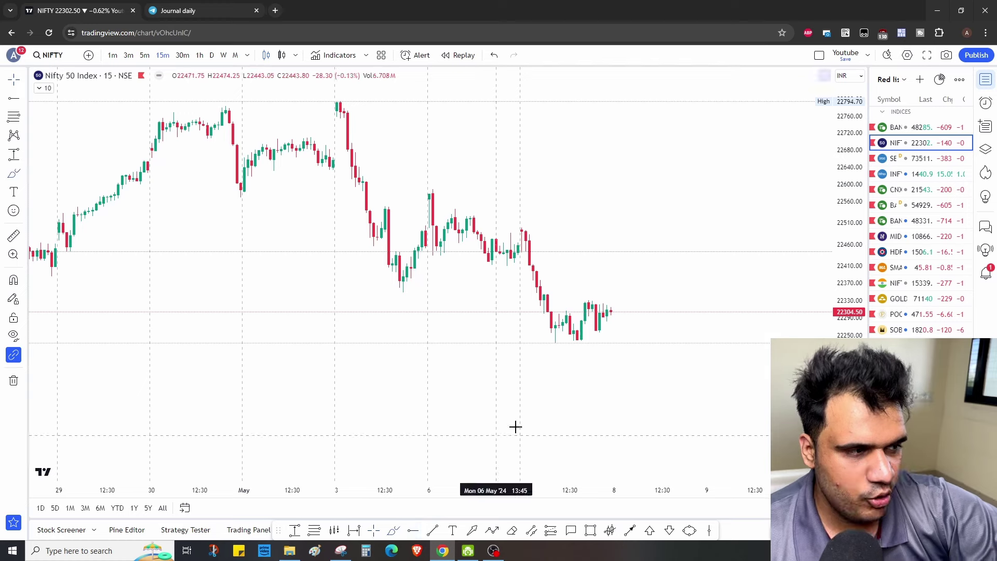
{"action": "mouse_move", "coordinate": [581, 384]}
{"action": "left_mouse_down"}
{"action": "mouse_move", "coordinate": [584, 436]}
{"action": "mouse_move", "coordinate": [640, 434]}
{"action": "mouse_move", "coordinate": [625, 450]}
{"action": "left_mouse_up"}
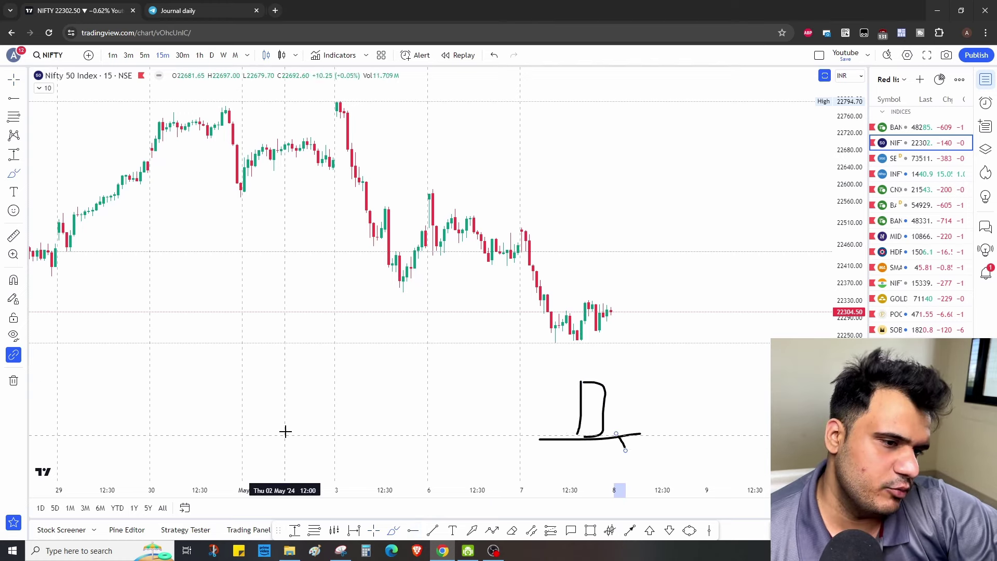
{"action": "left_click_drag", "start_coordinate": [453, 387], "coordinate": [410, 325]}
{"action": "left_click", "coordinate": [394, 531]}
{"action": "mouse_move", "coordinate": [545, 368]}
{"action": "left_mouse_down"}
{"action": "mouse_move", "coordinate": [616, 434]}
{"action": "mouse_move", "coordinate": [638, 439]}
{"action": "left_mouse_up"}
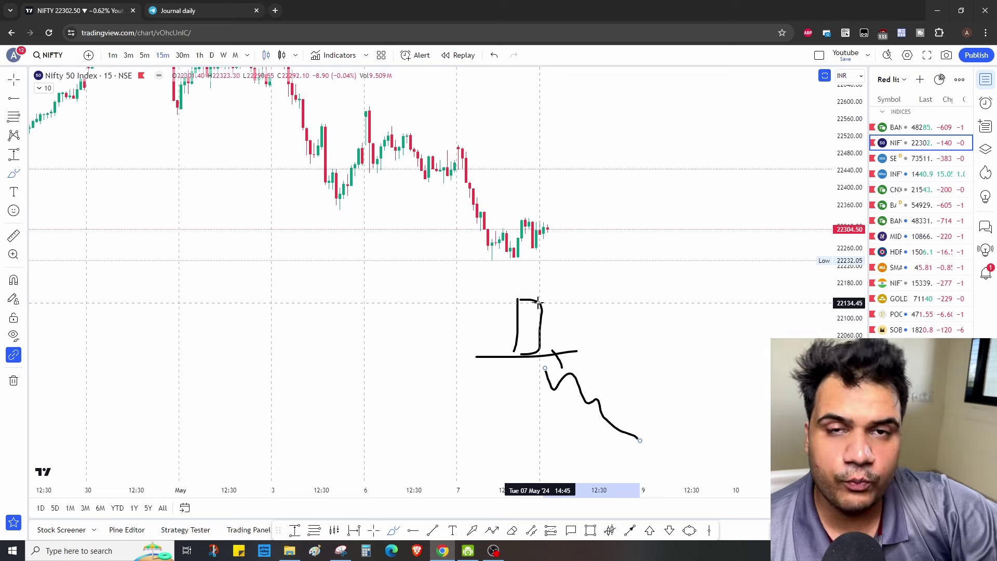
Add horizontal lines with P-shaped and arched candles stepping upward above the D.
{"action": "left_click_drag", "start_coordinate": [487, 299], "coordinate": [628, 302]}
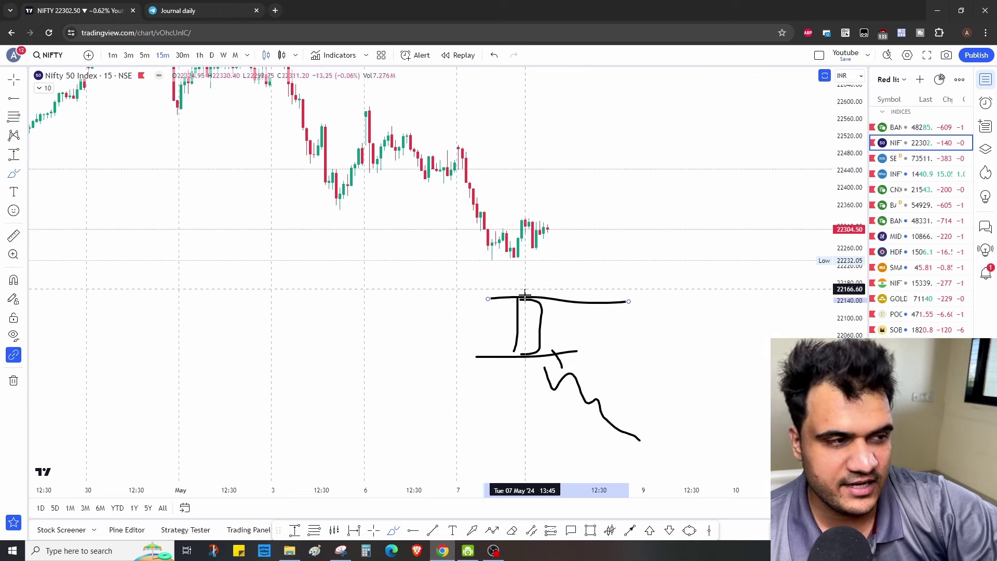
{"action": "mouse_move", "coordinate": [543, 328]}
{"action": "left_mouse_down"}
{"action": "mouse_move", "coordinate": [550, 274]}
{"action": "mouse_move", "coordinate": [554, 323]}
{"action": "left_mouse_up"}
{"action": "left_click_drag", "start_coordinate": [469, 269], "coordinate": [696, 269]}
{"action": "left_click_drag", "start_coordinate": [486, 351], "coordinate": [636, 348]}
{"action": "mouse_move", "coordinate": [604, 289]}
{"action": "left_mouse_down"}
{"action": "mouse_move", "coordinate": [605, 258]}
{"action": "mouse_move", "coordinate": [632, 266]}
{"action": "mouse_move", "coordinate": [597, 288]}
{"action": "left_mouse_up"}
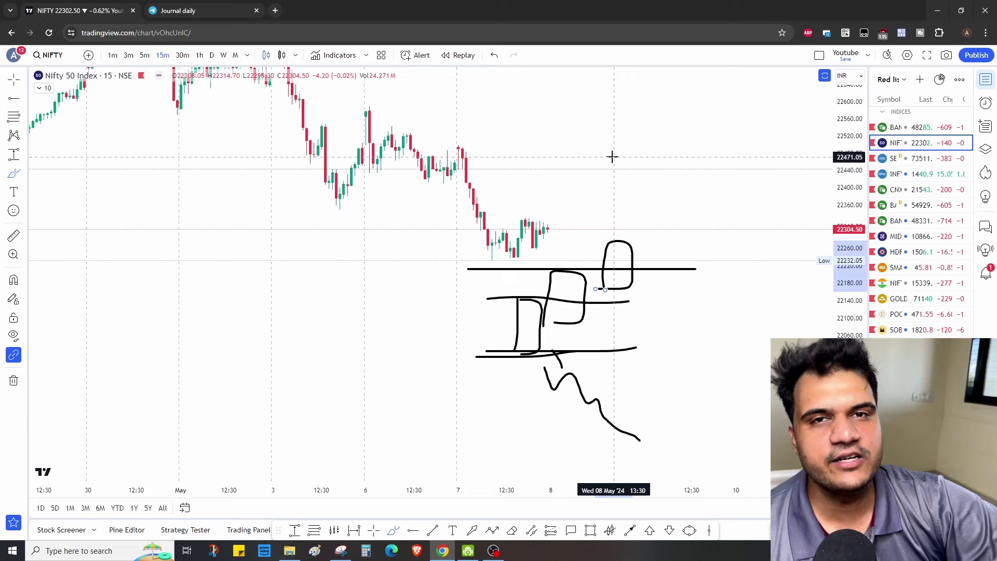